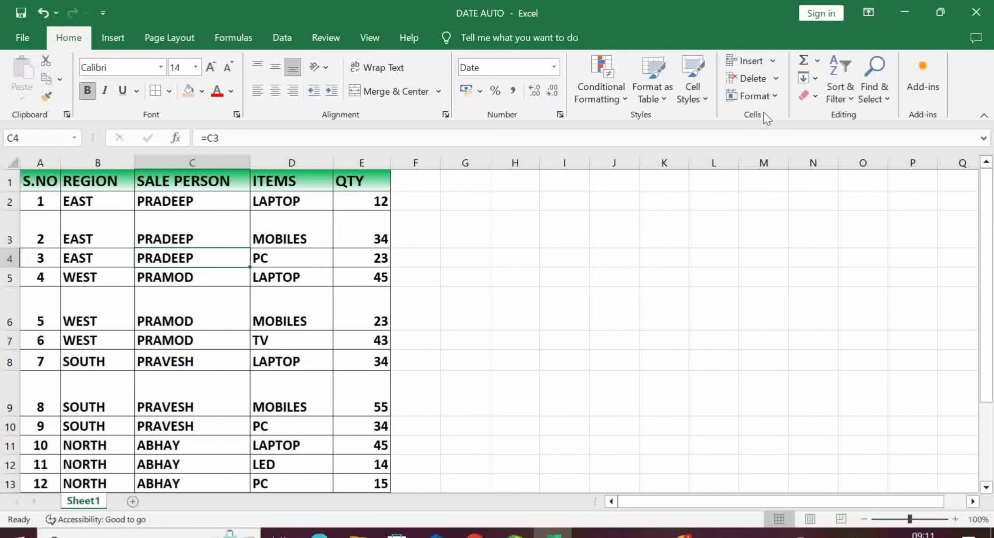
Step: Open the Format dropdown in the Home tab's Cells group above the sales table
click(771, 103)
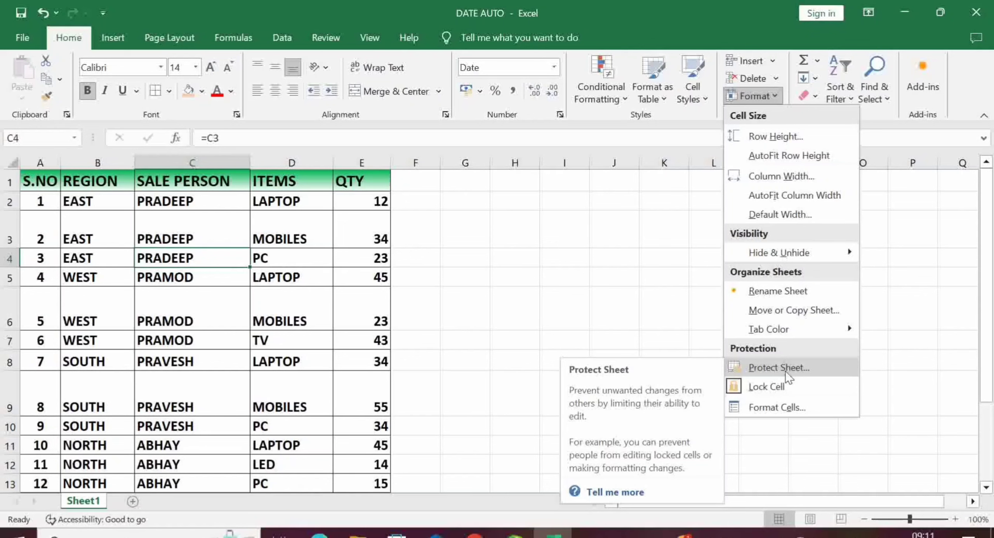
Step: Dismiss the Format dropdown by clicking on the sheet
click(785, 369)
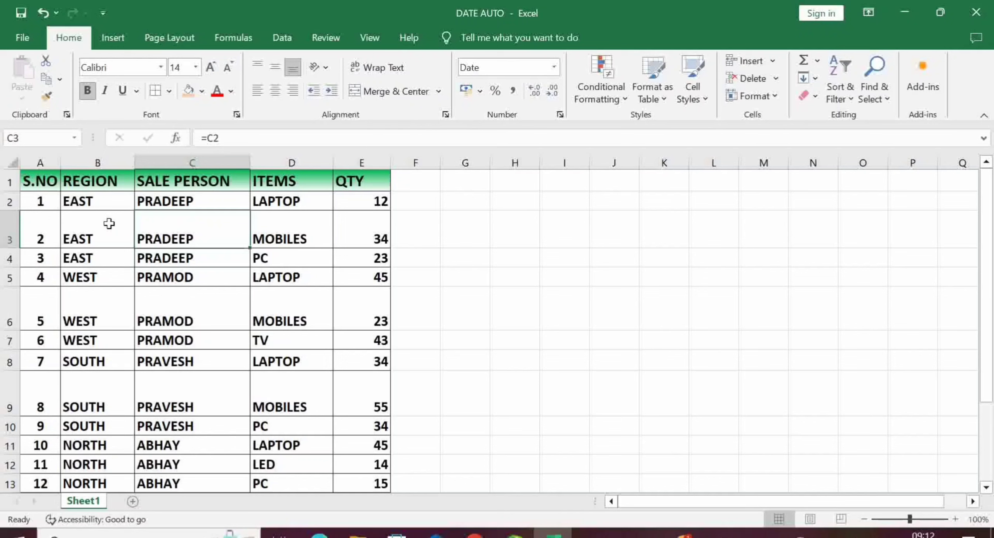
click(109, 223)
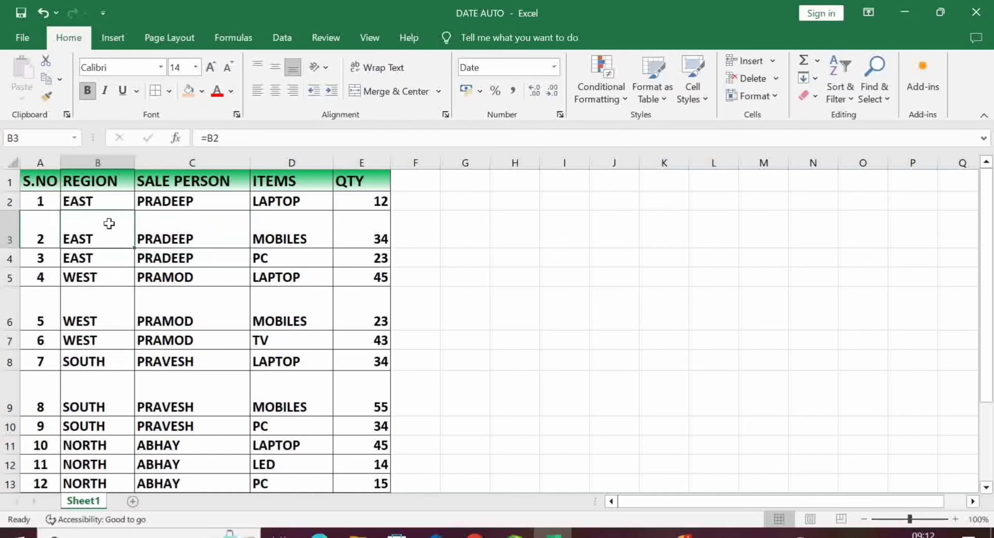
click(47, 225)
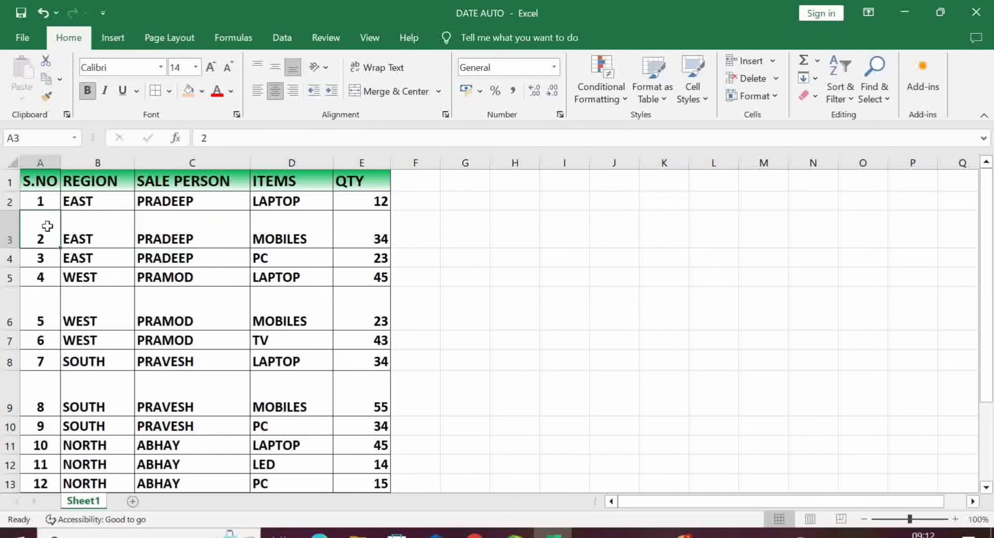
click(41, 308)
click(87, 316)
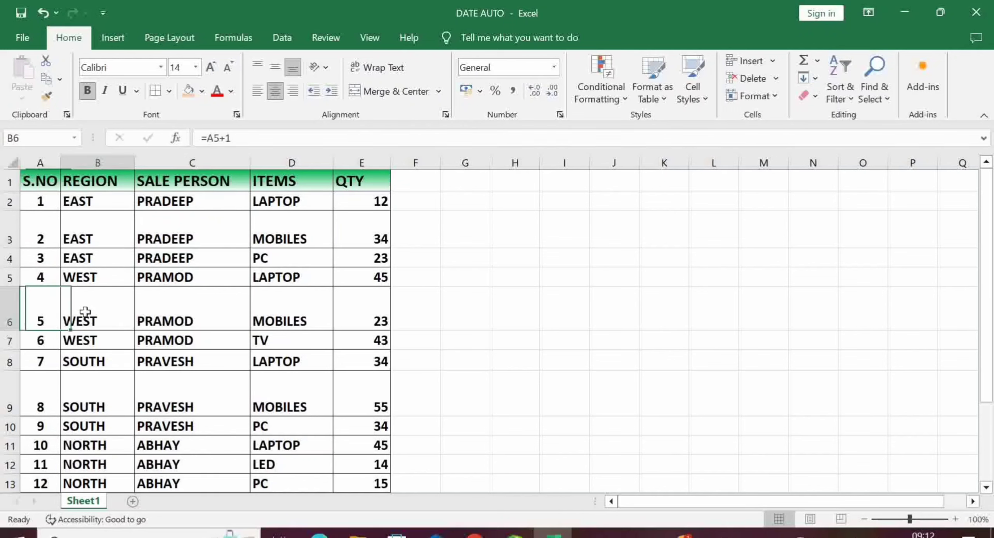
click(176, 314)
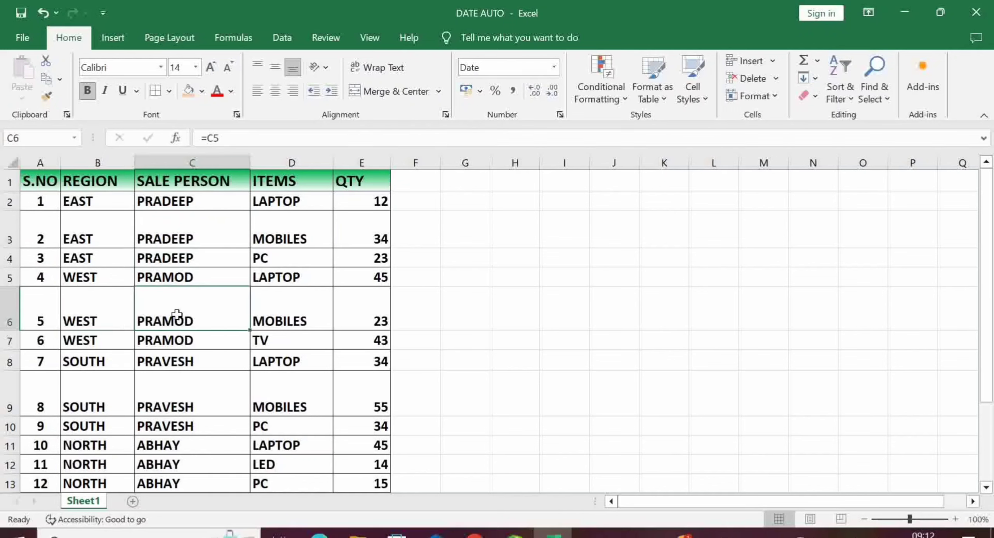
click(172, 257)
click(182, 308)
click(36, 223)
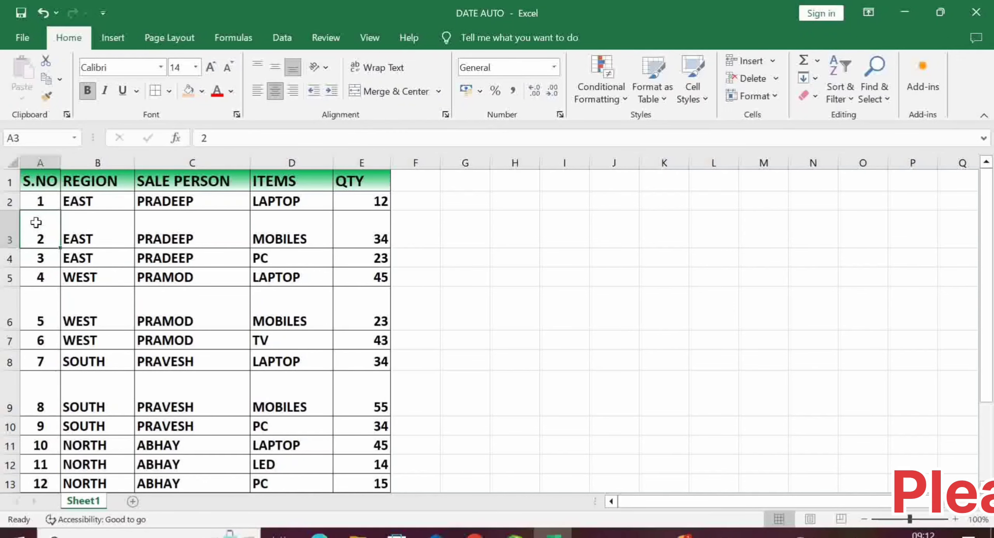
Step: Autofit row 3 and shrink row 6, undo both changes, then select the whole table A1:E13
double_click(16, 249)
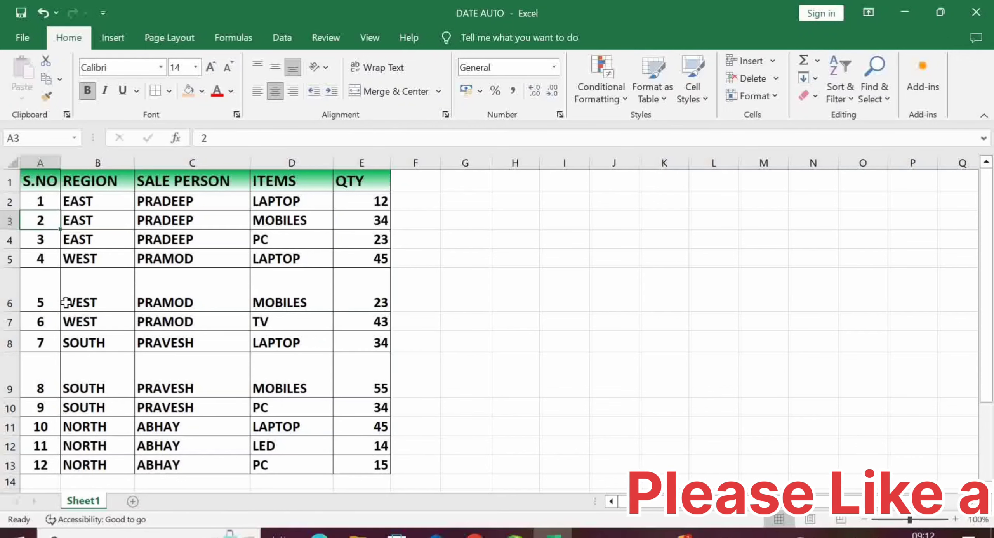
drag(15, 313, 16, 287)
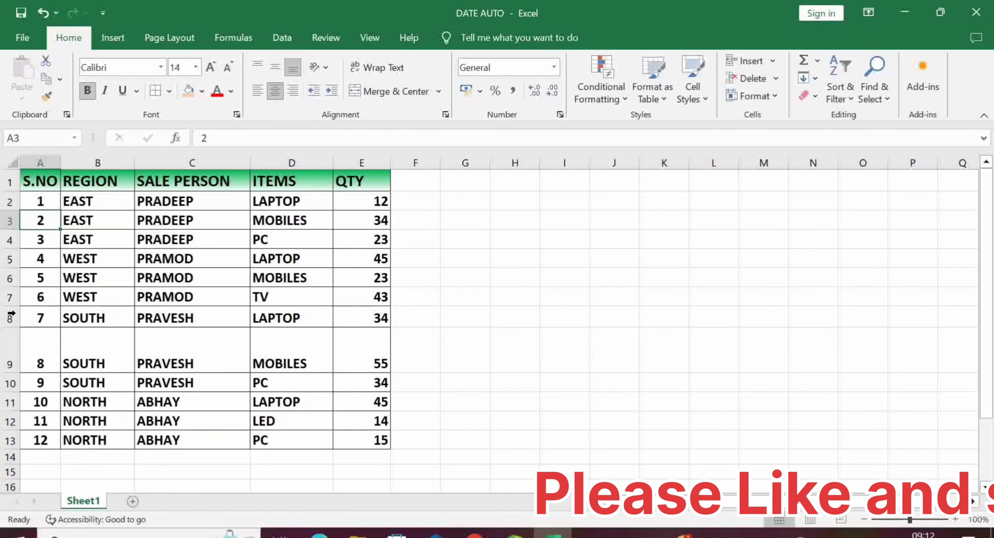
key(ctrl+z)
key(ctrl+z)
key(ctrl+a)
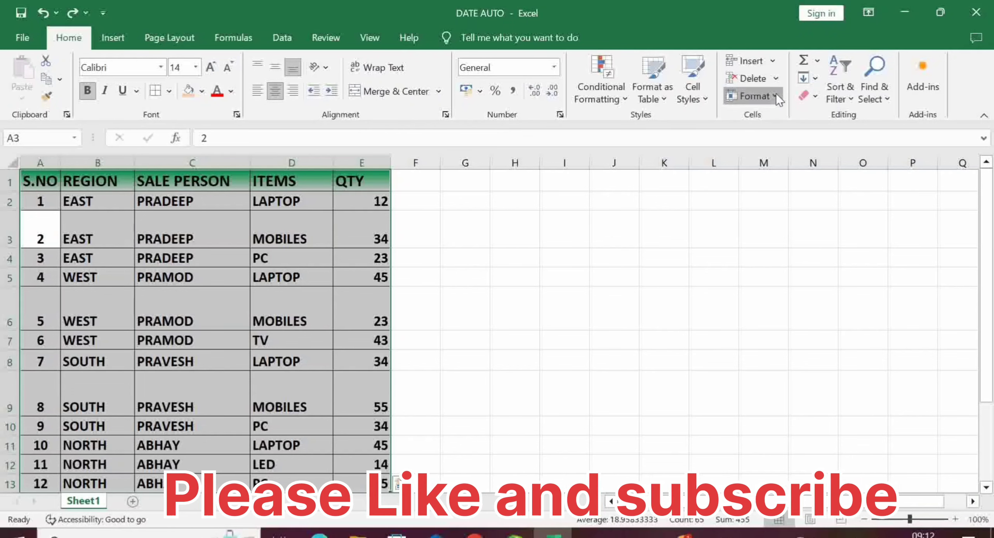
click(776, 94)
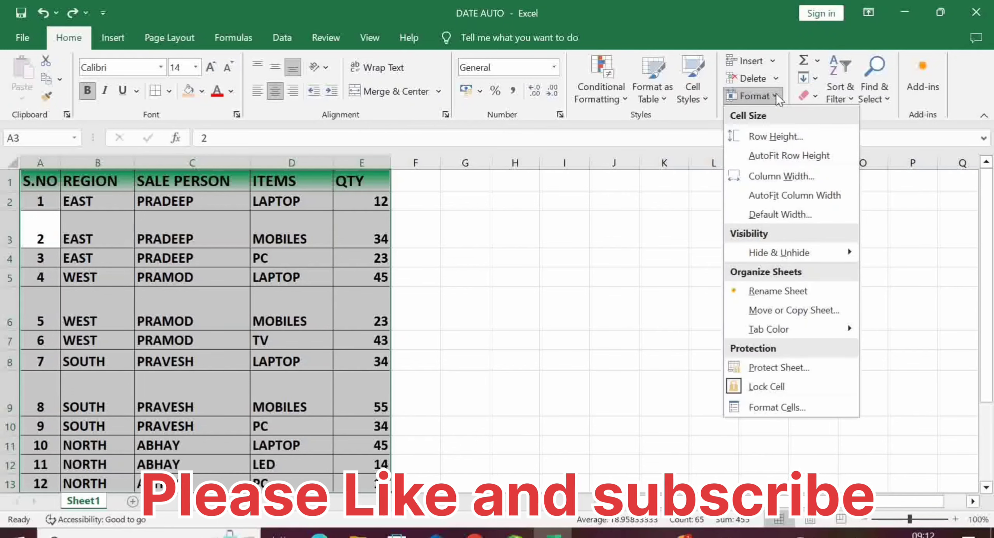
click(774, 157)
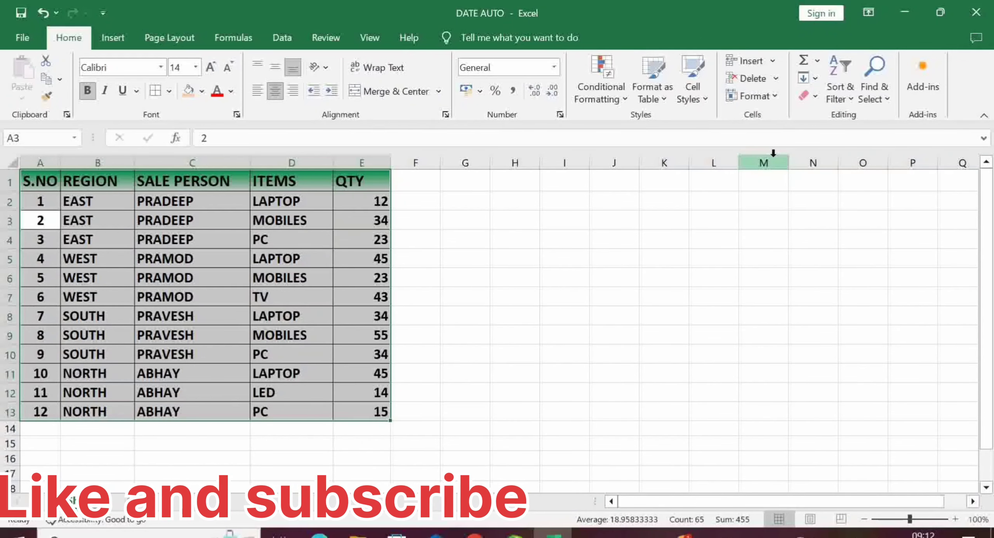
key(ctrl+z)
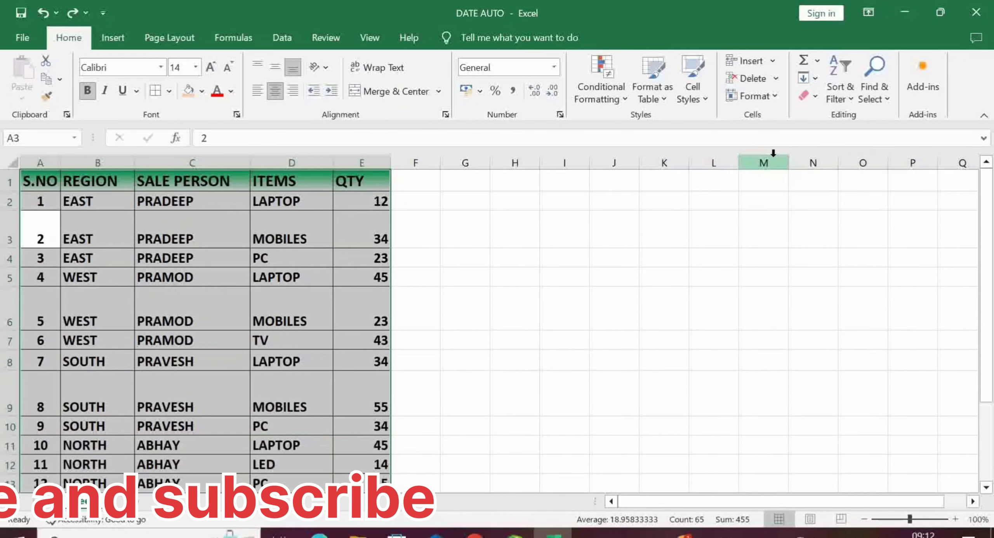
click(777, 95)
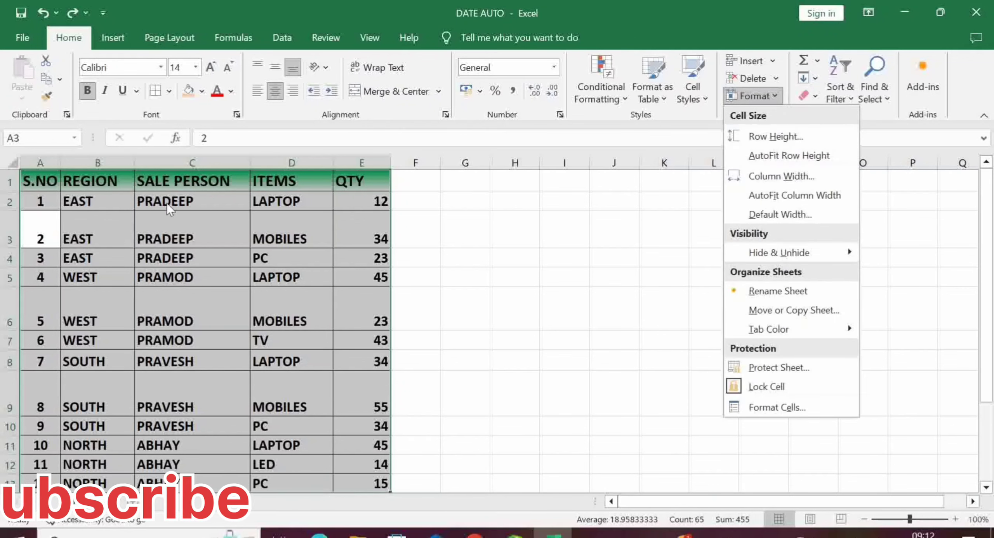
click(113, 225)
click(113, 225)
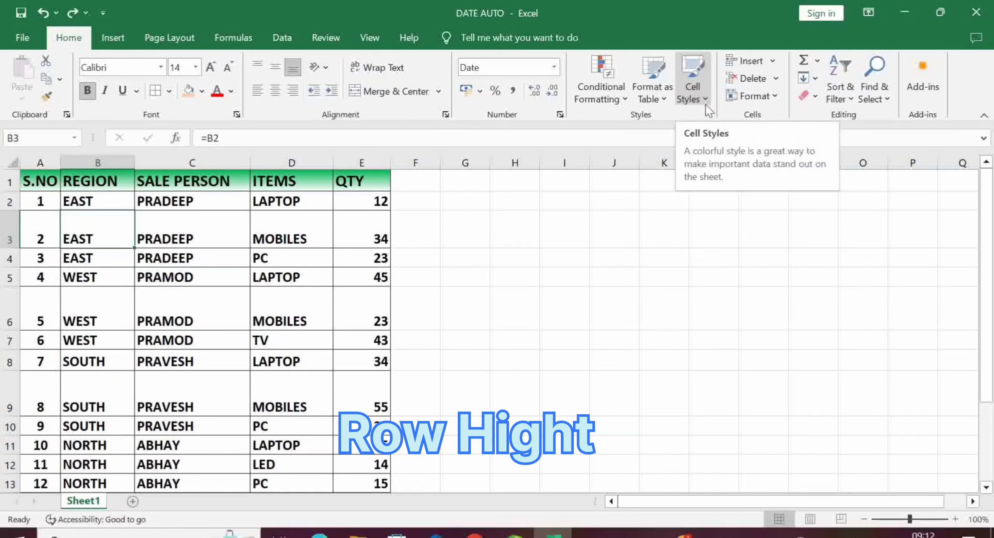
Step: Check row 3's height in the Row Height setting and confirm it at 36.5
click(777, 96)
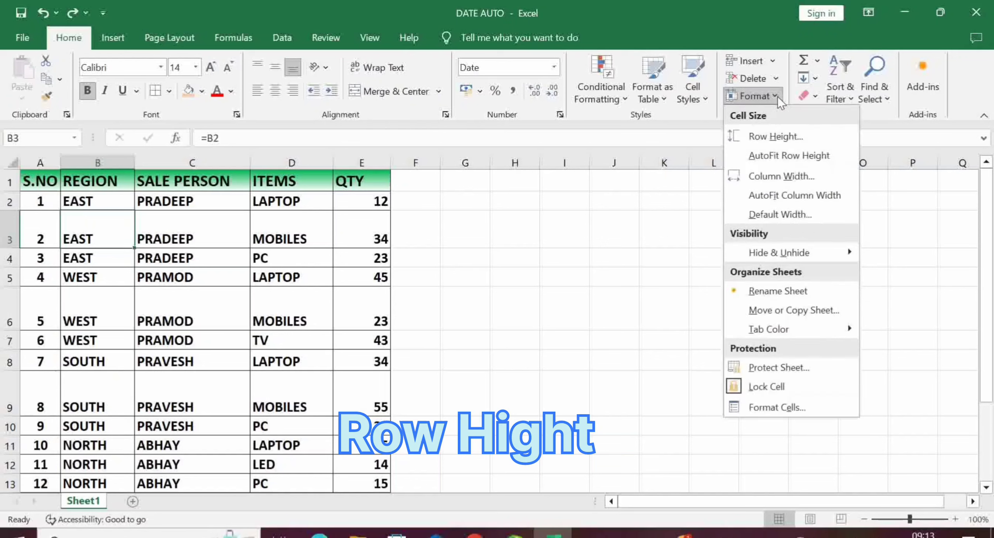
click(779, 136)
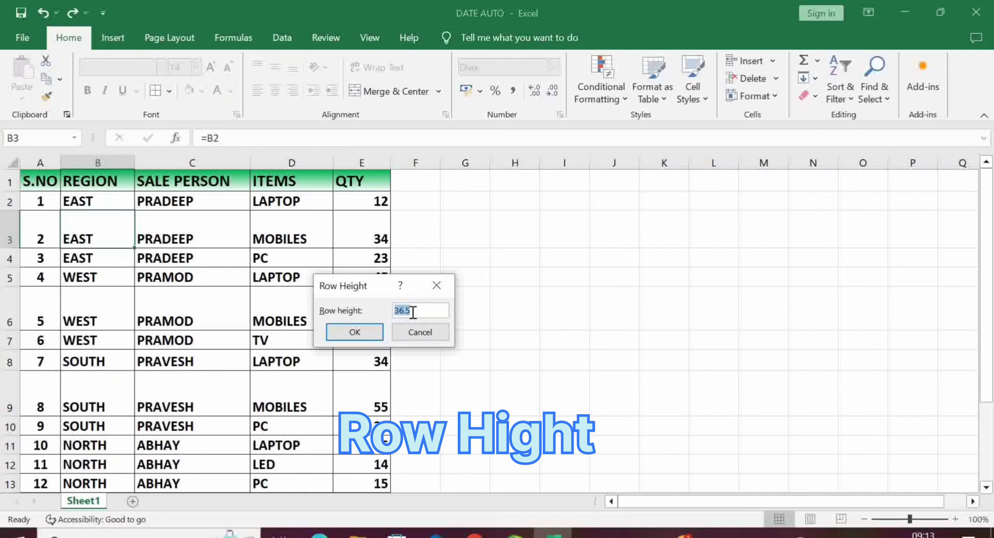
click(357, 332)
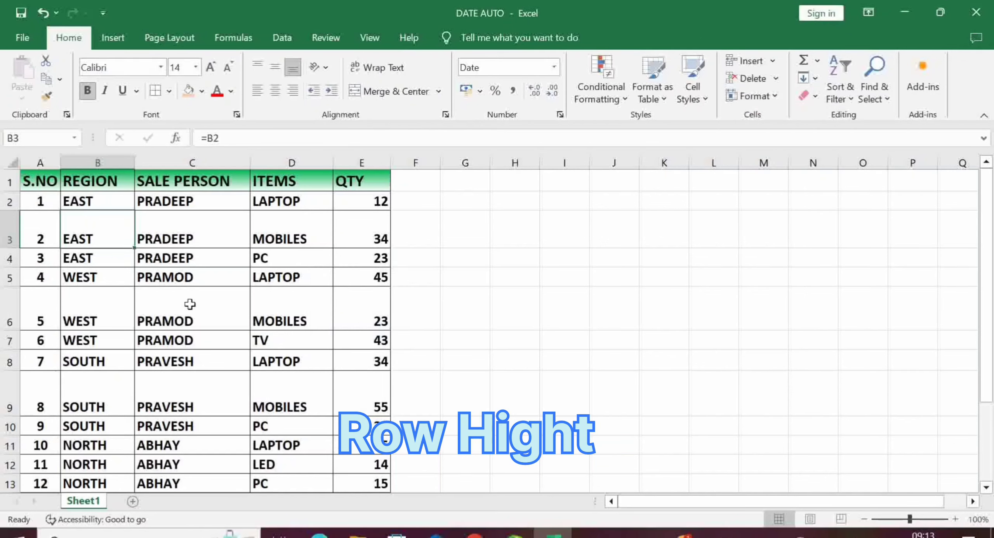
Step: Select B4 and view row 4's height of 18.5 in the Row Height setting
click(102, 263)
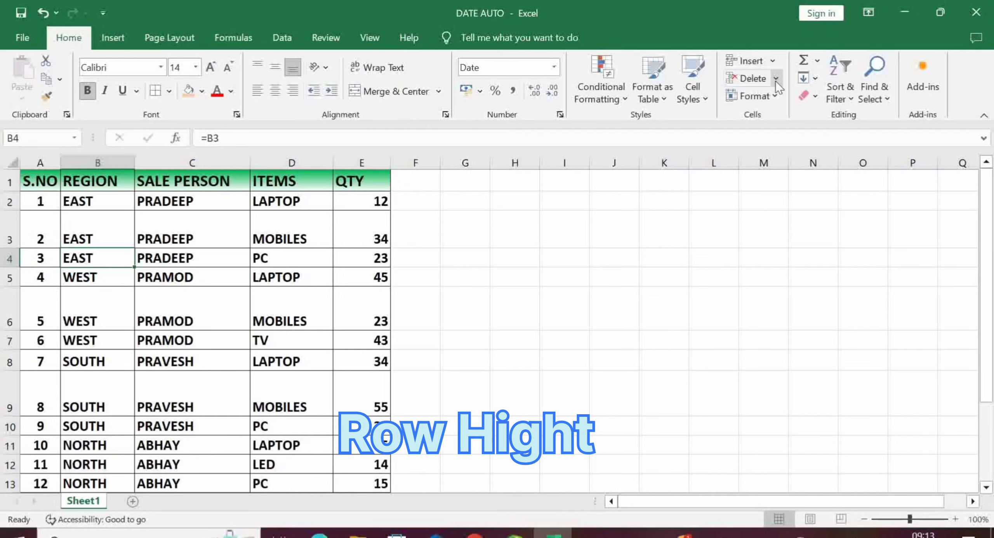
click(771, 95)
click(767, 136)
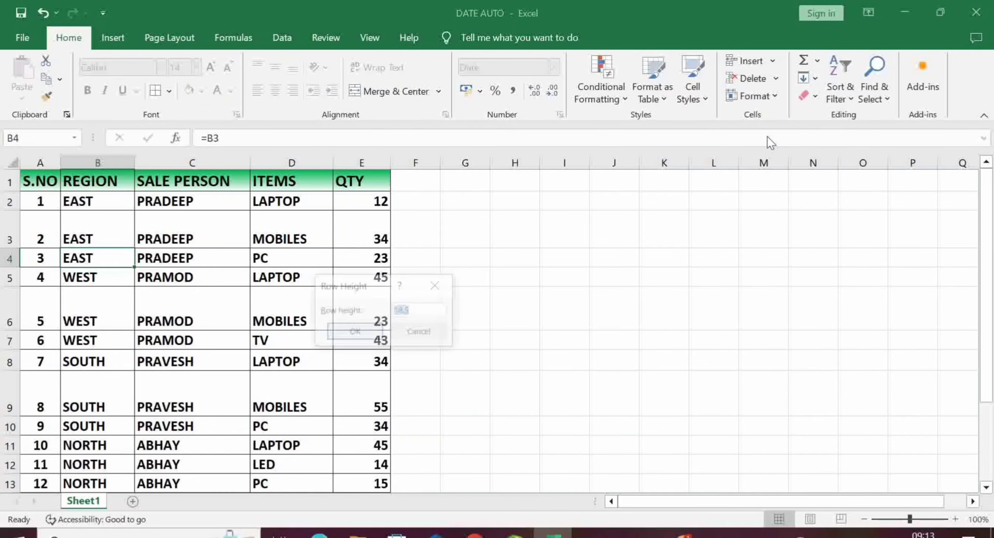
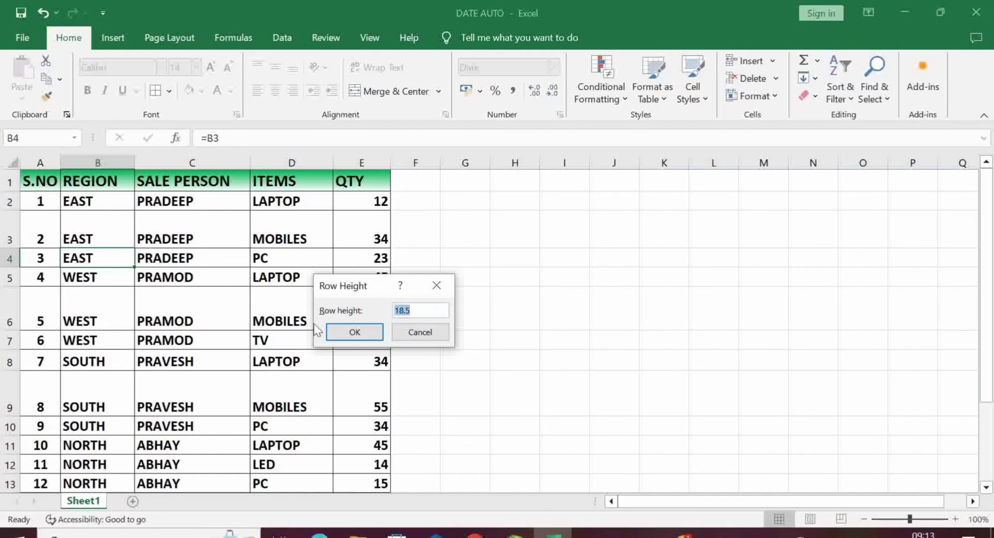
Step: Select the whole sales table, AutoFit its row heights with Alt+H,O,A, then undo
click(355, 332)
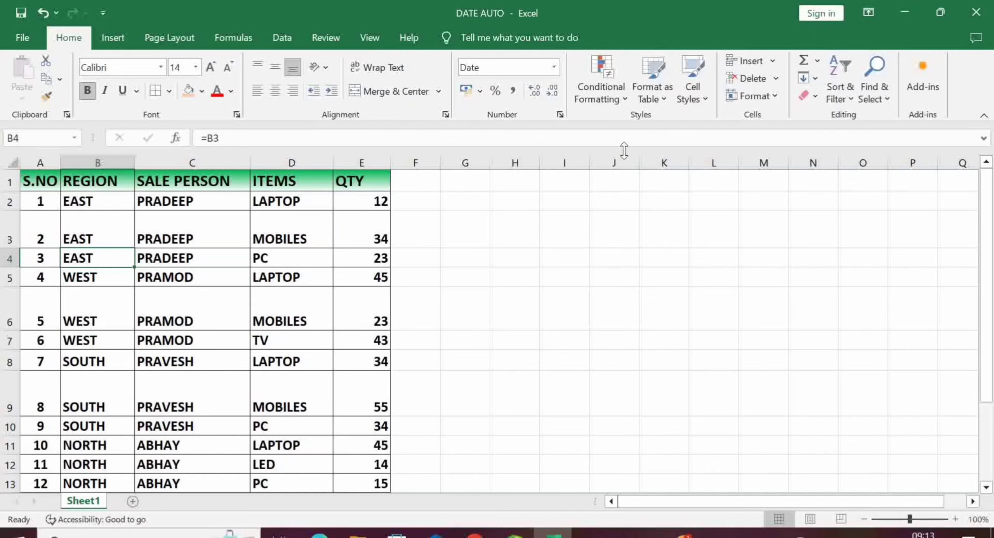
click(184, 269)
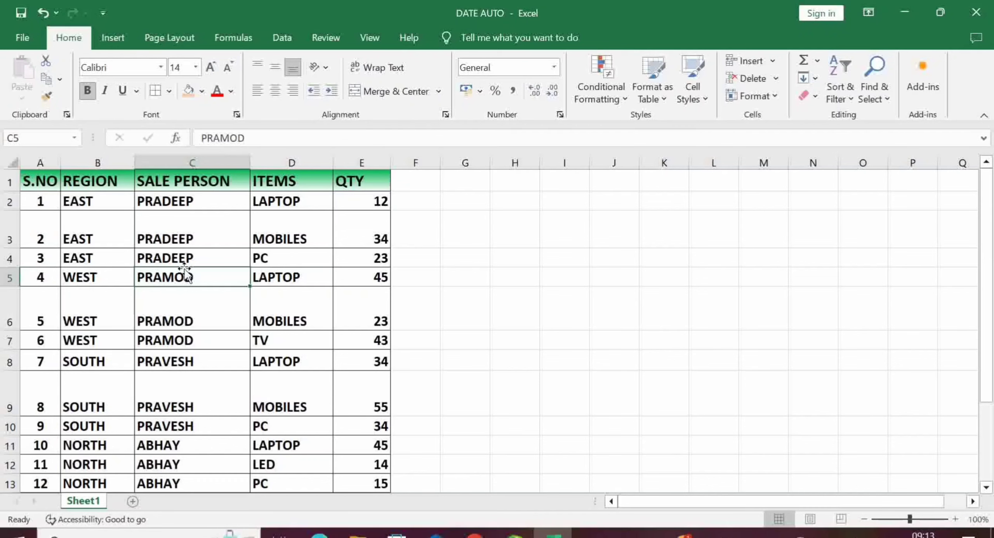
key(ctrl+a)
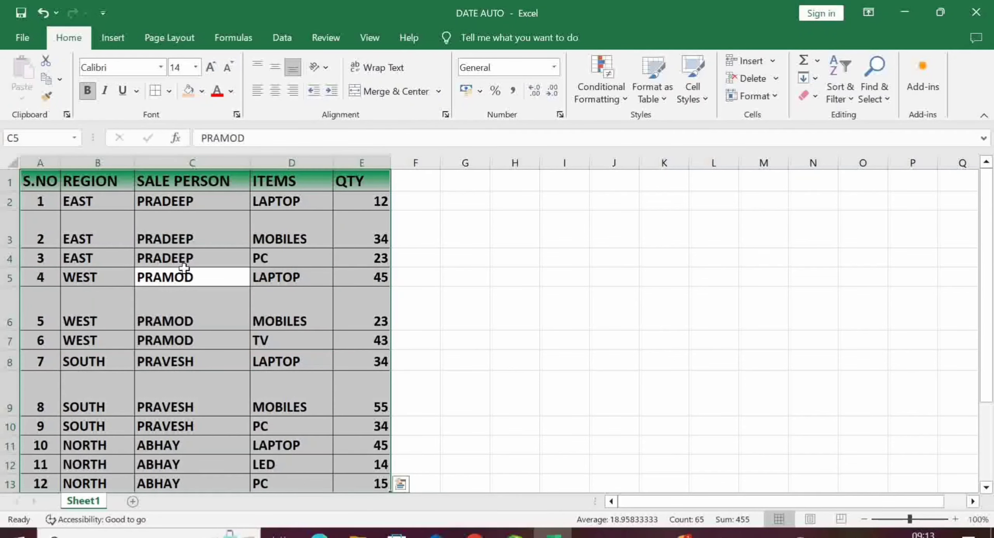
key(alt)
key(h)
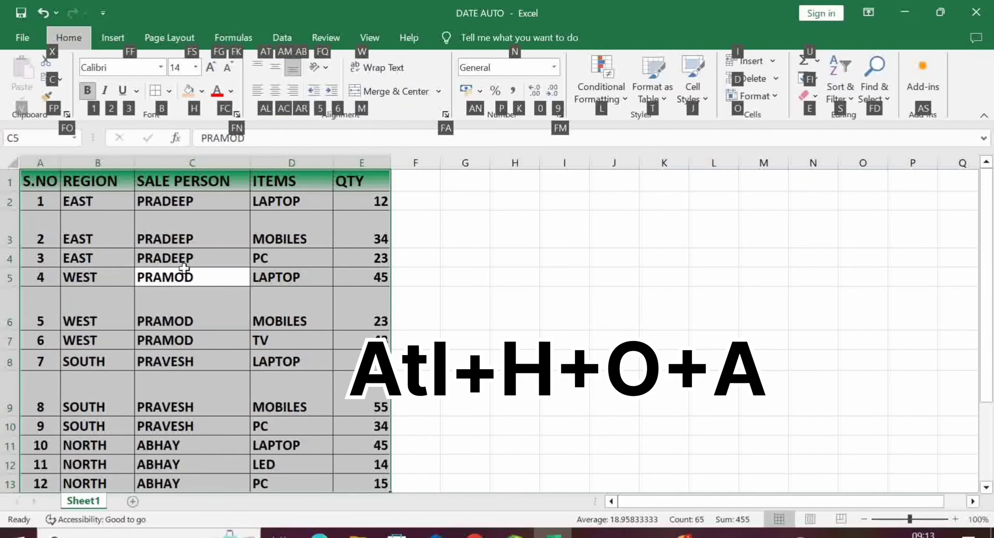
key(o)
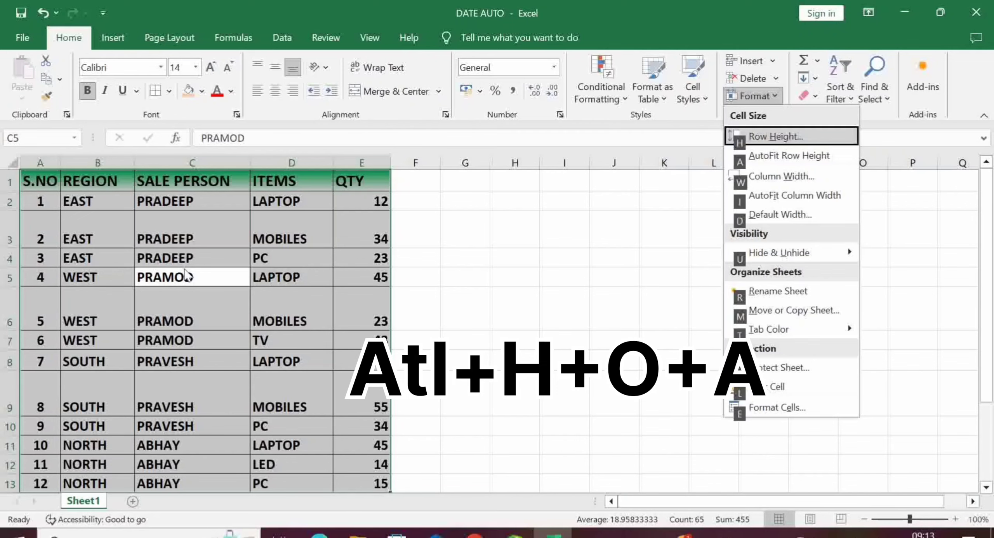
key(a)
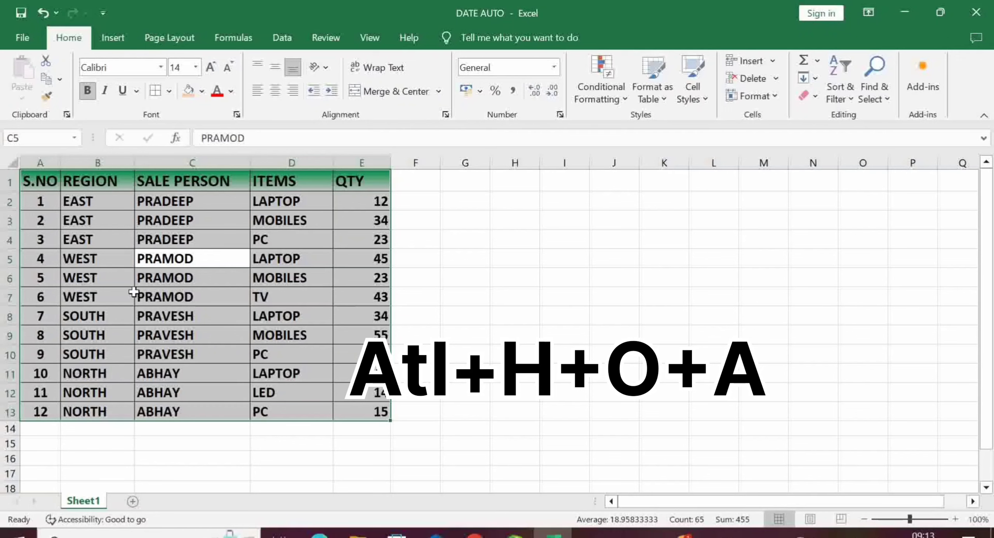
key(ctrl+z)
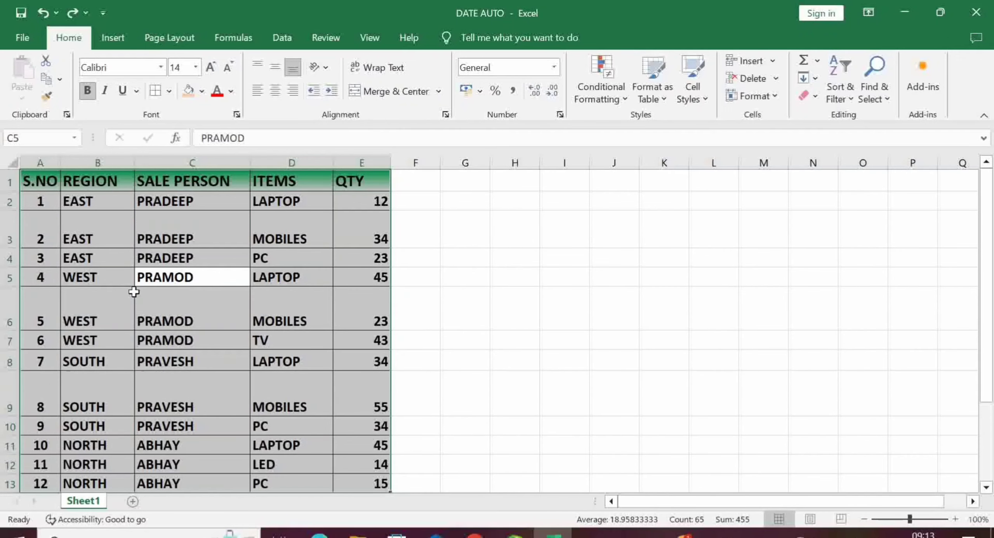
Step: Reselect the table from cell C3 and AutoFit all row heights again
click(222, 307)
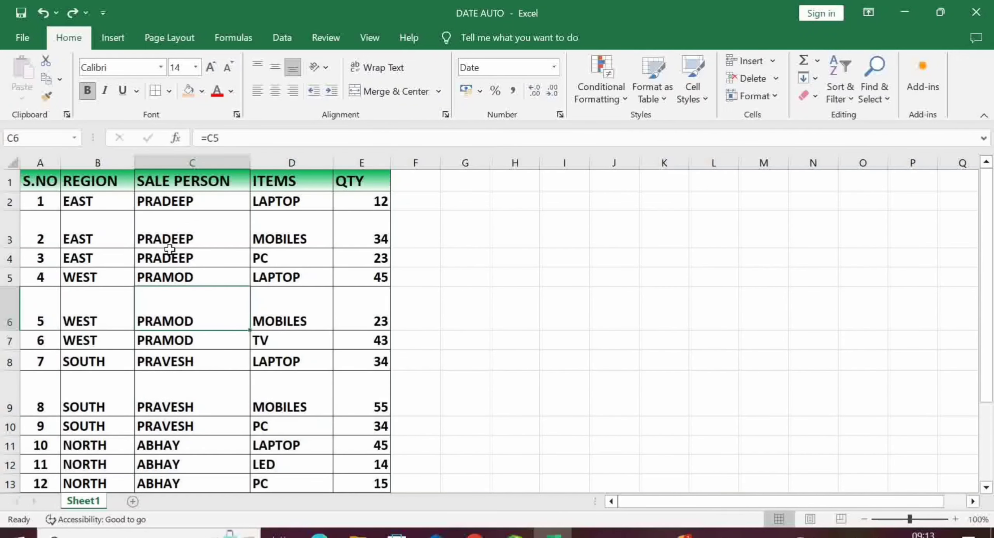
click(124, 224)
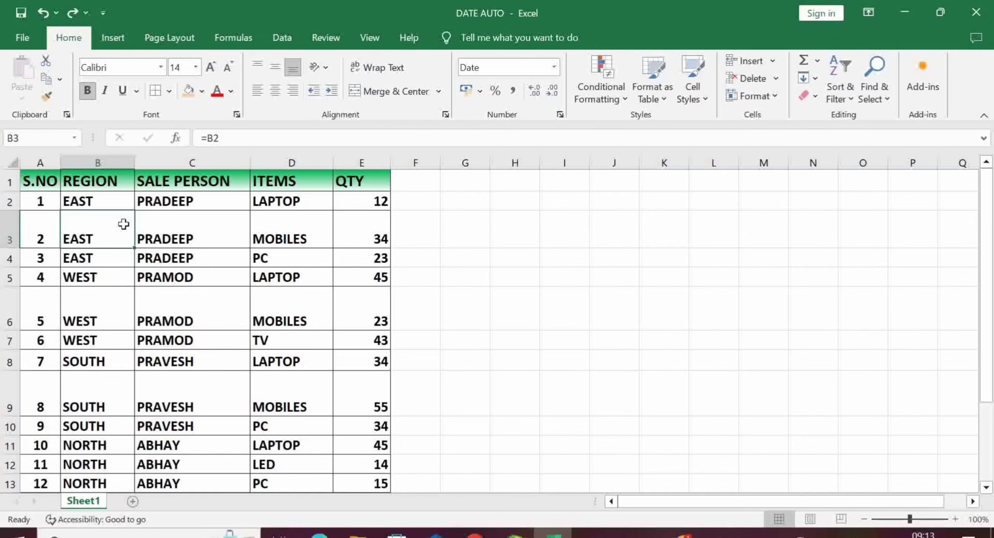
click(208, 221)
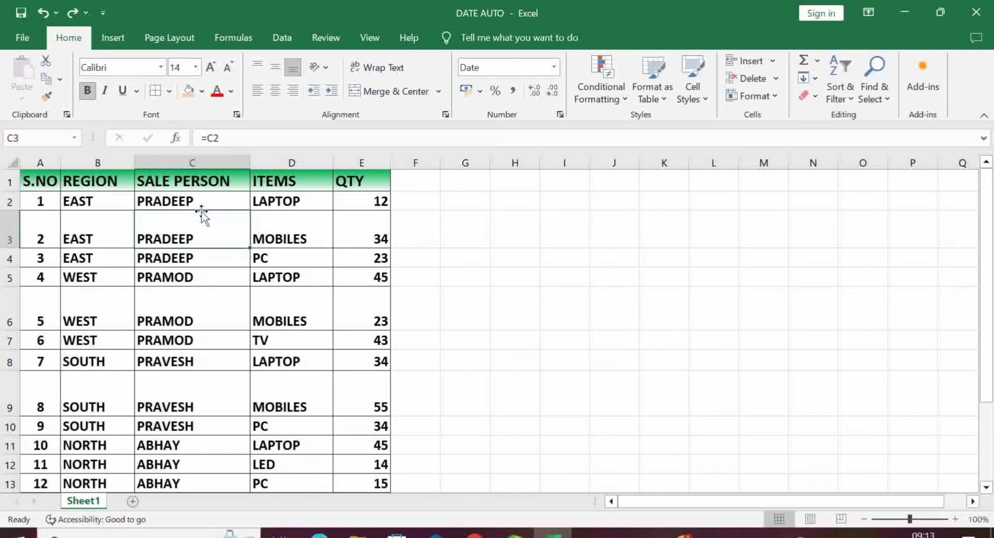
key(ctrl+a)
key(alt)
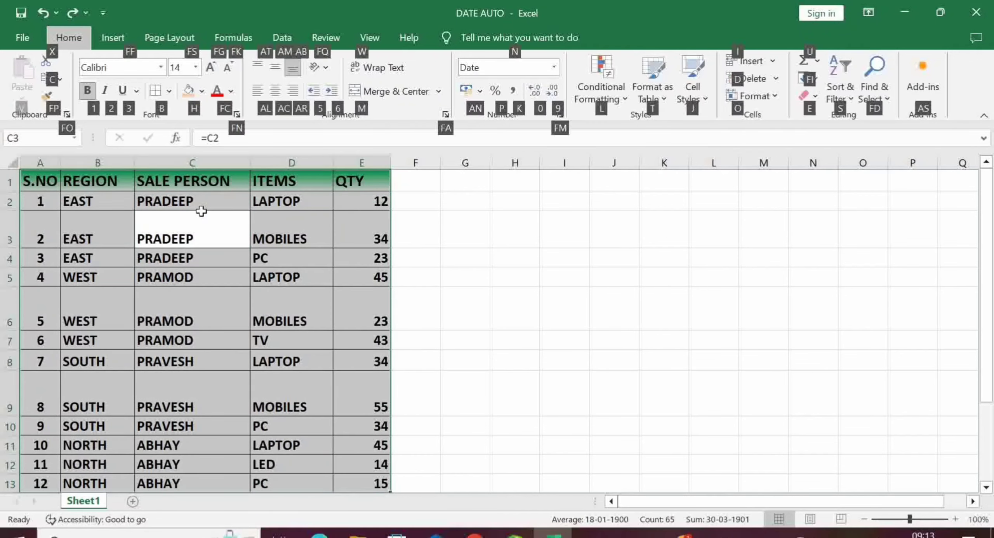
key(o)
key(a)
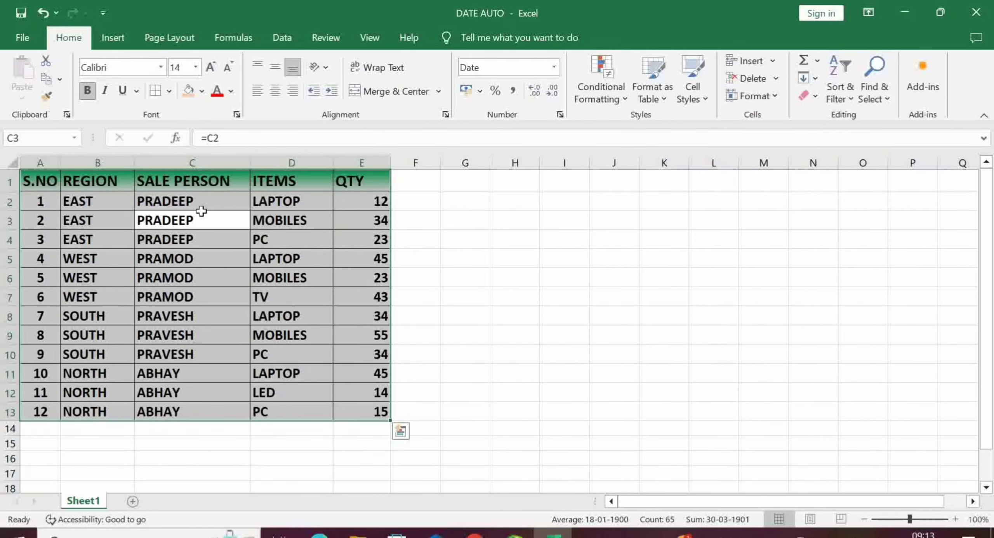
click(113, 261)
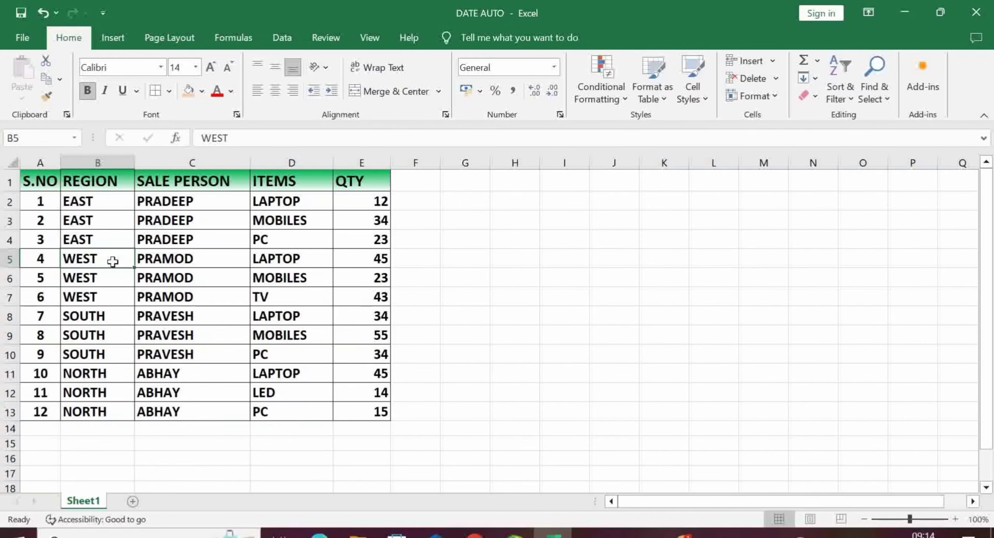
click(193, 260)
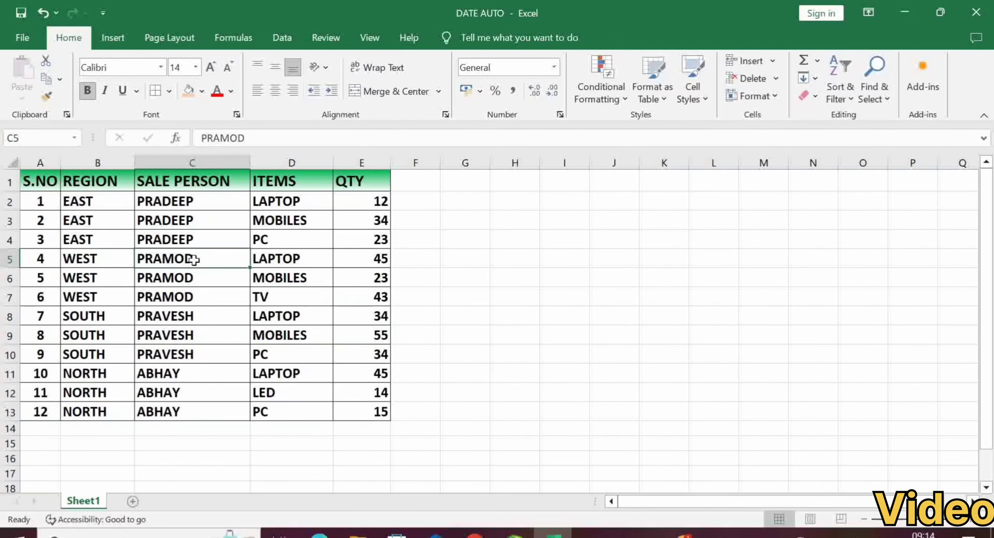
click(330, 239)
click(345, 238)
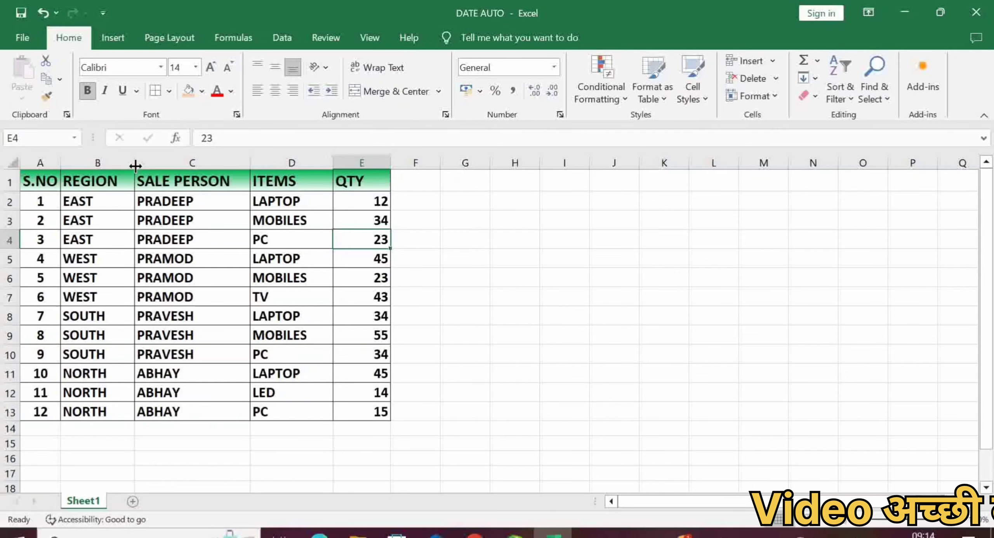
drag(134, 163, 121, 163)
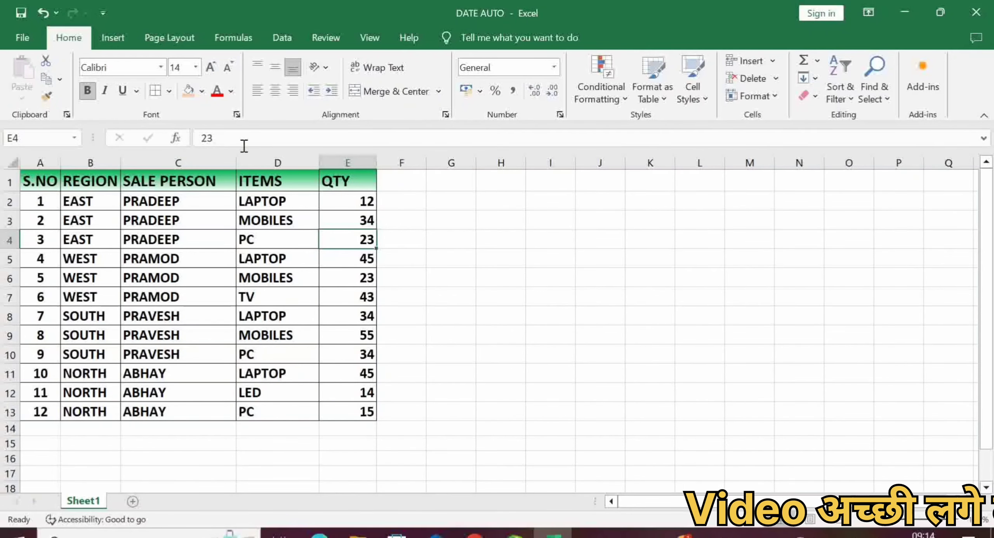
drag(235, 166, 217, 166)
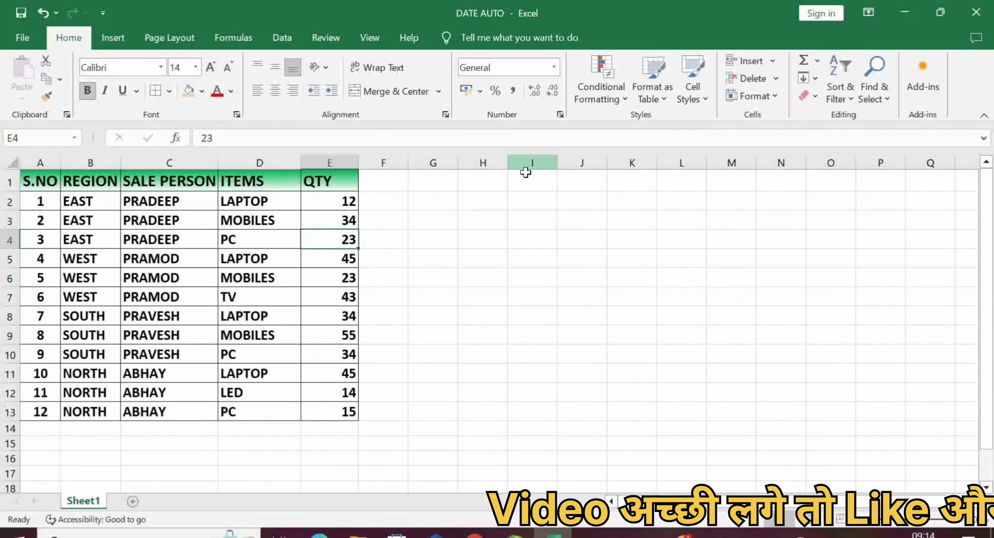
drag(365, 188, 683, 186)
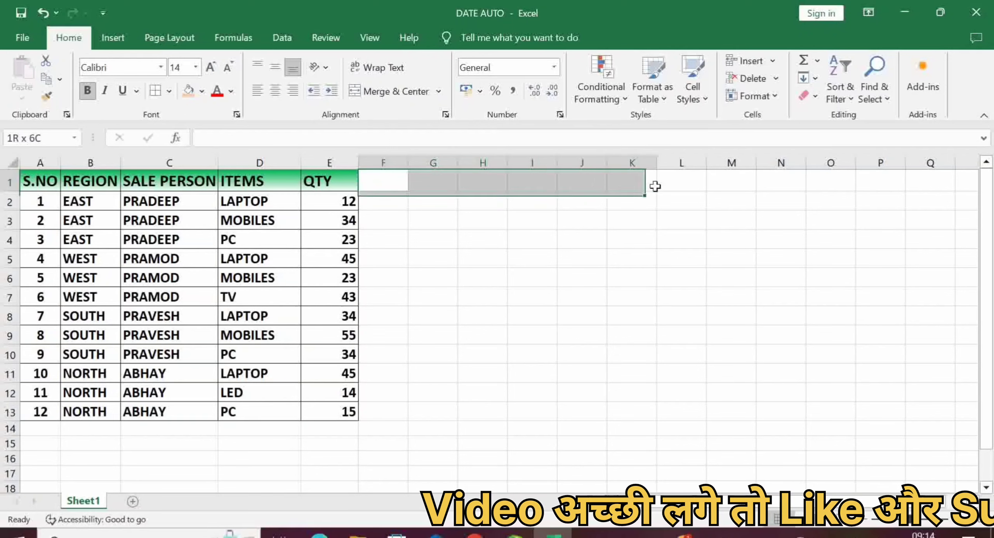
click(136, 256)
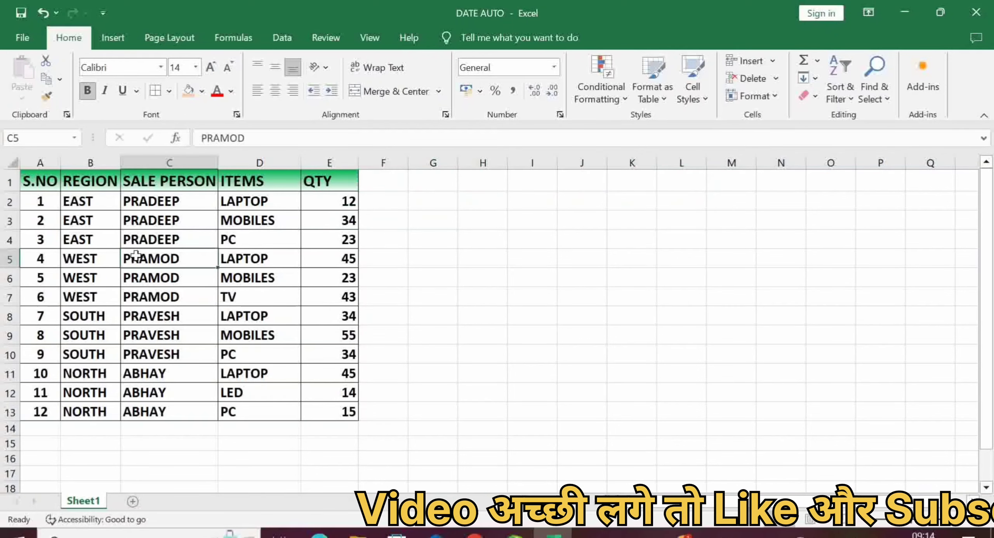
key(ctrl+z)
key(ctrl+z)
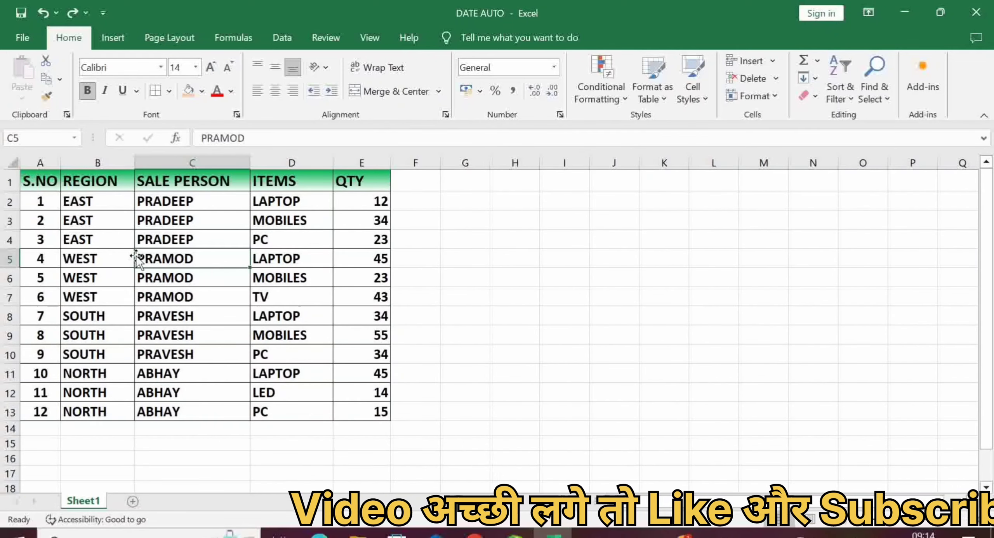
click(42, 222)
key(ctrl+a)
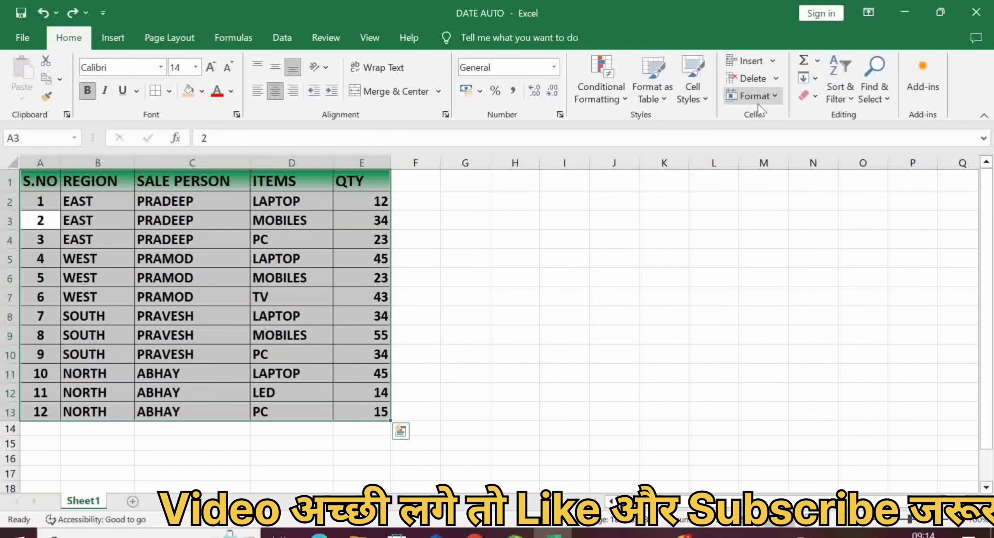
click(772, 98)
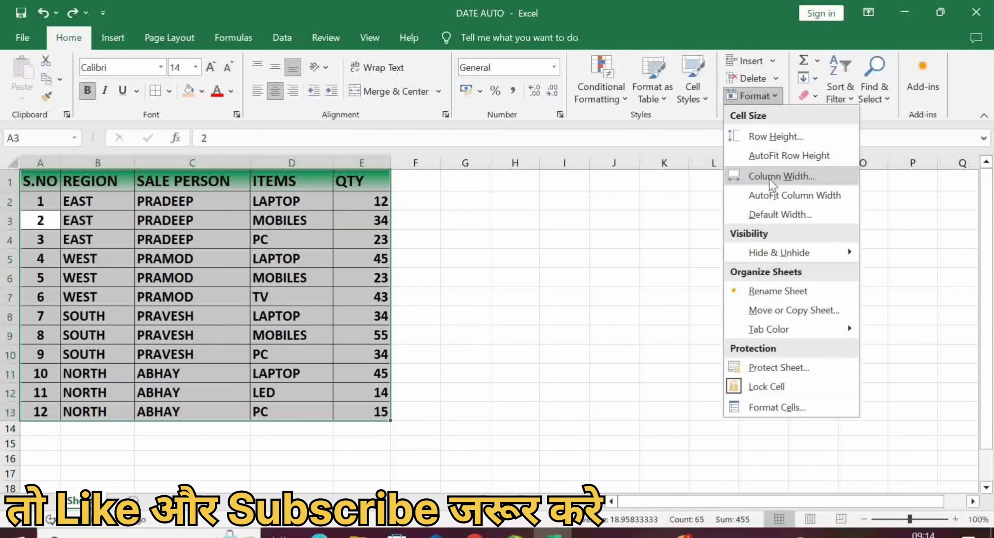
click(783, 194)
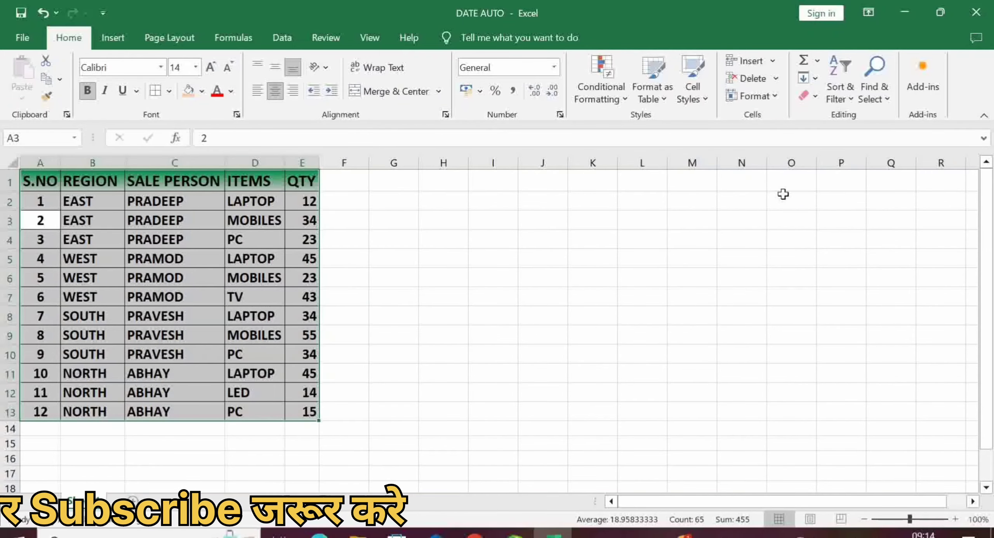
key(alt)
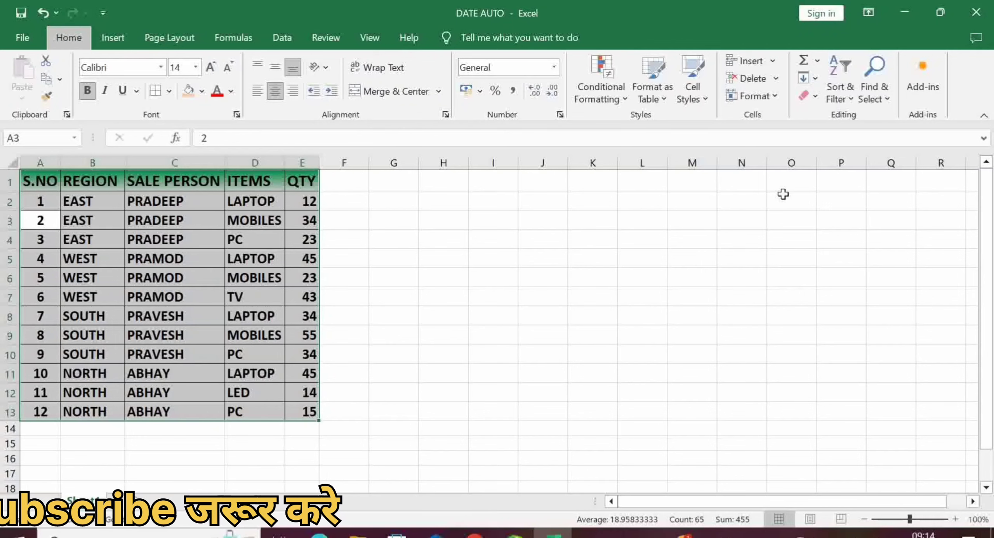
key(alt)
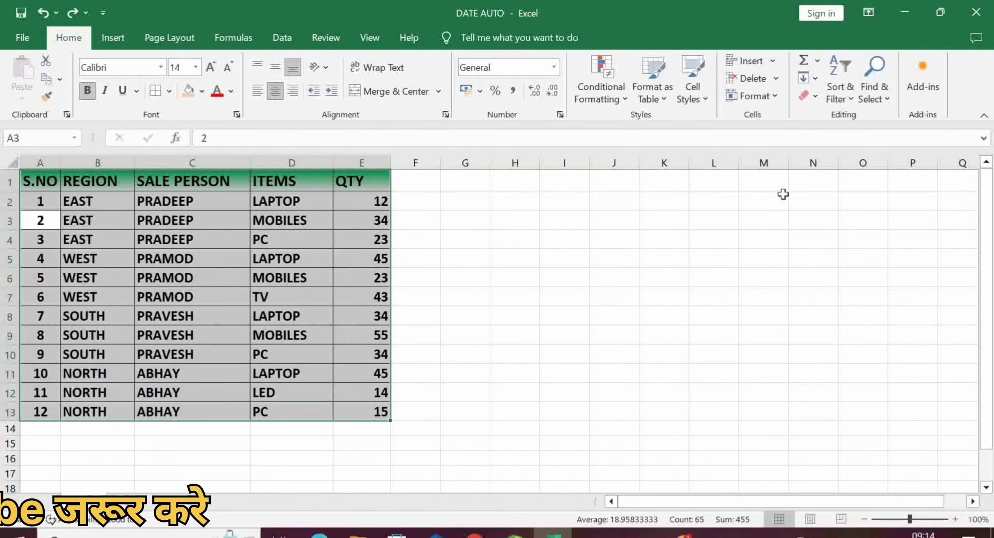
key(ctrl+z)
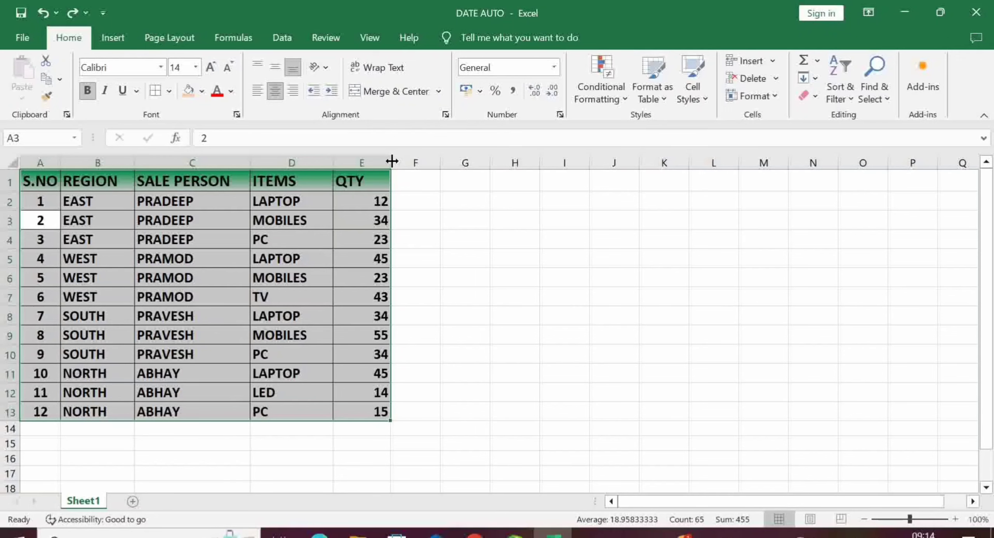
Step: Widen columns E, D and C by dragging their header borders
drag(391, 163, 435, 170)
drag(333, 164, 382, 175)
click(250, 163)
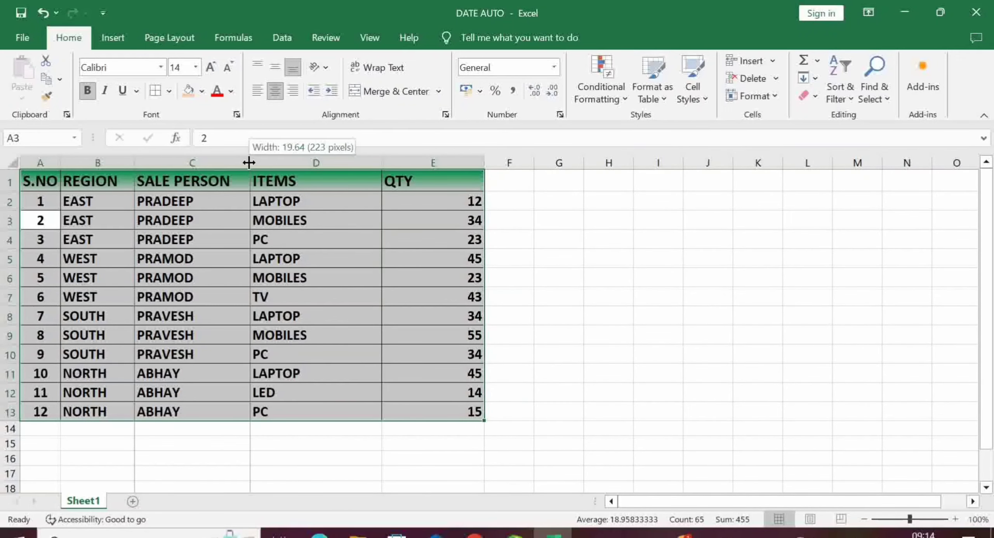
drag(272, 173, 273, 171)
Step: Select the whole table from C4 and AutoFit every column width with Alt+H,O,I
click(236, 242)
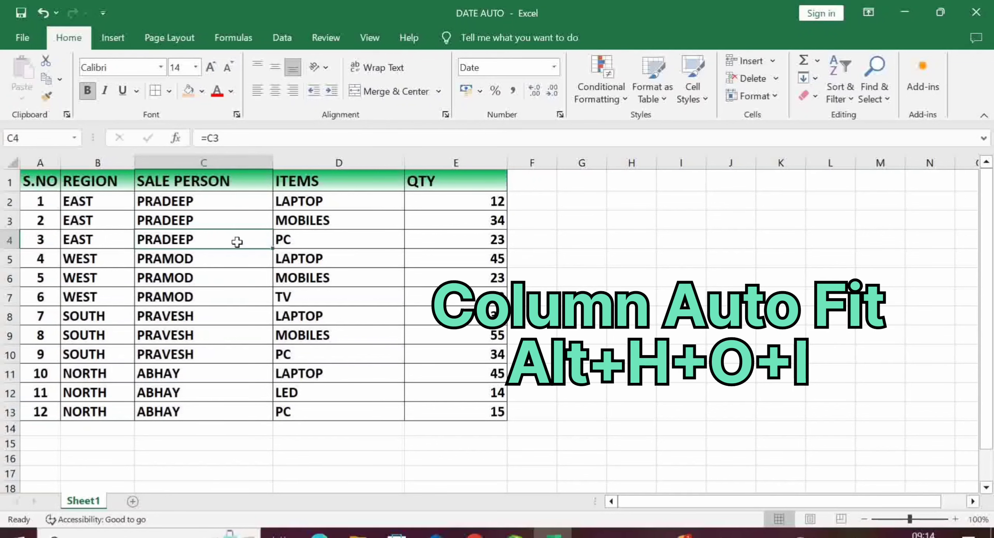
key(ctrl+a)
key(alt)
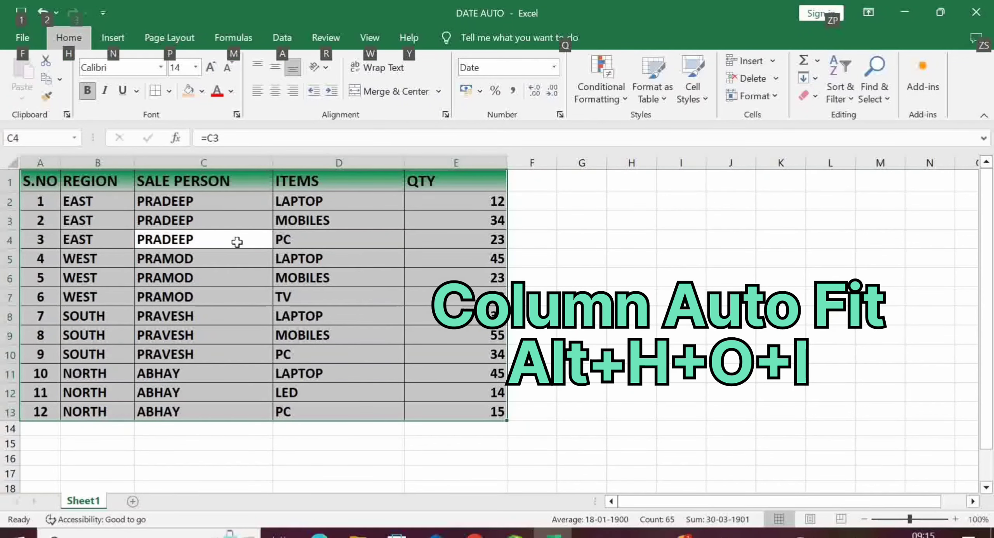
key(h)
key(o)
key(i)
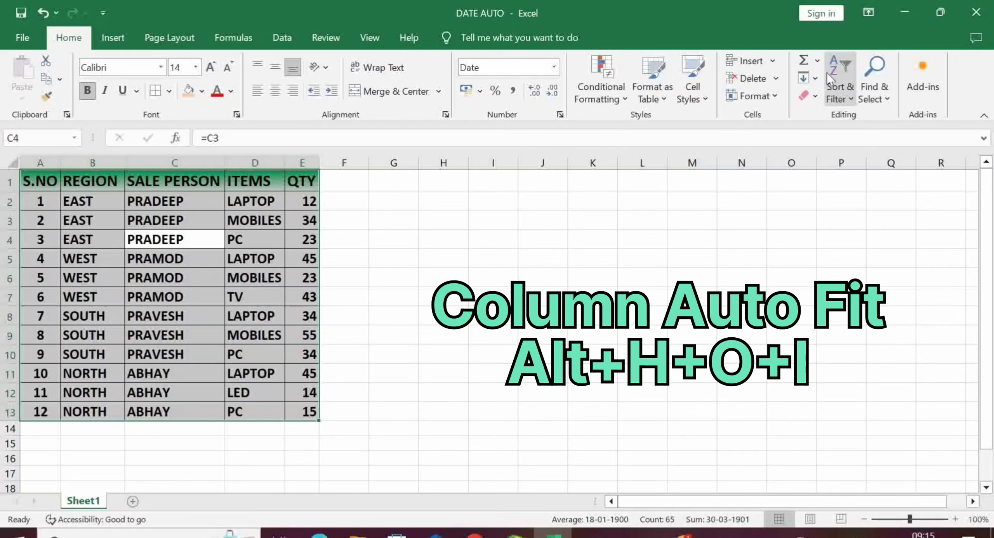
click(775, 95)
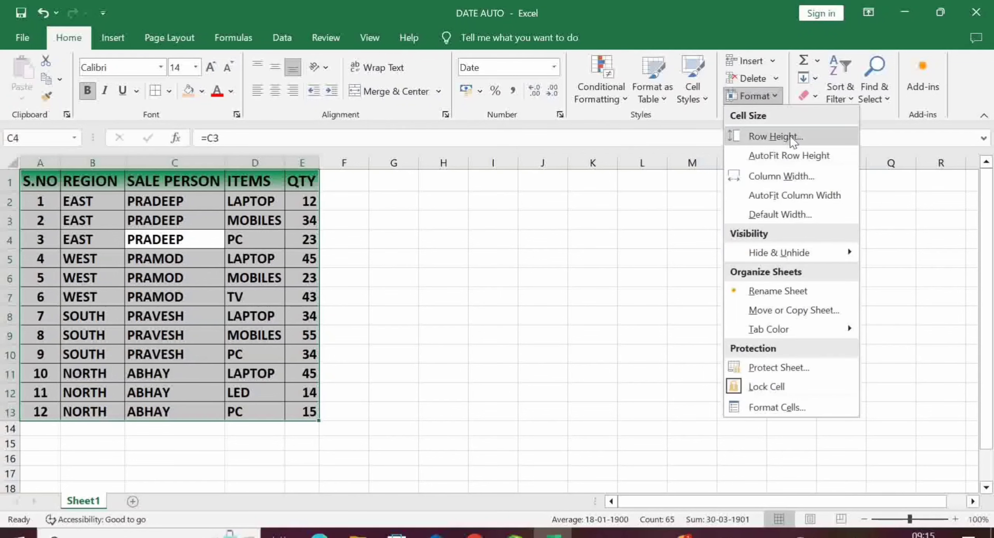
click(788, 217)
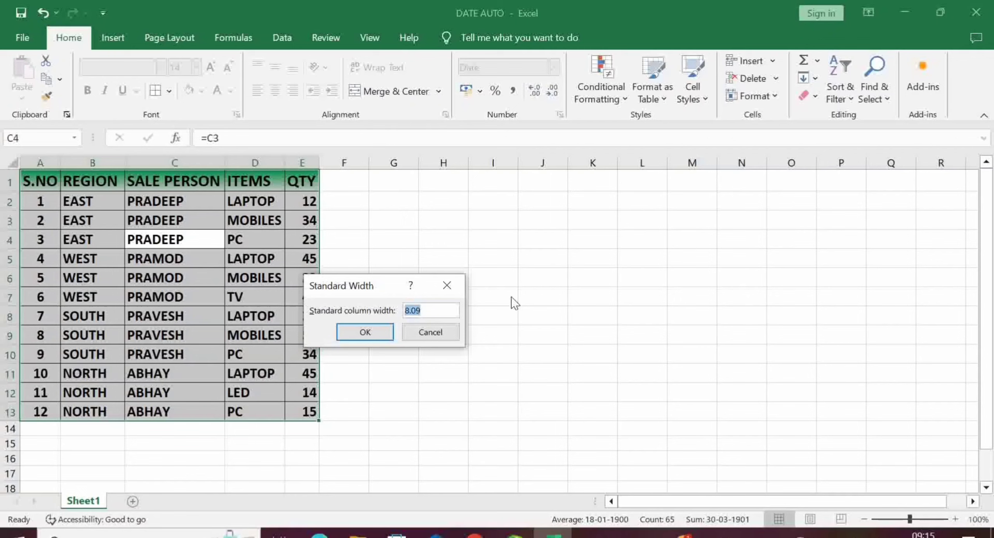
click(368, 336)
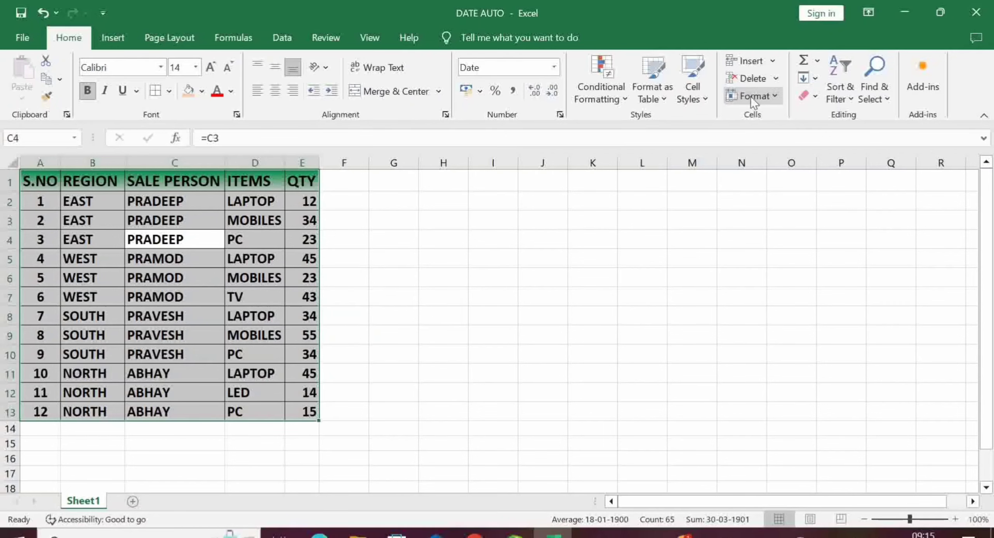
click(774, 97)
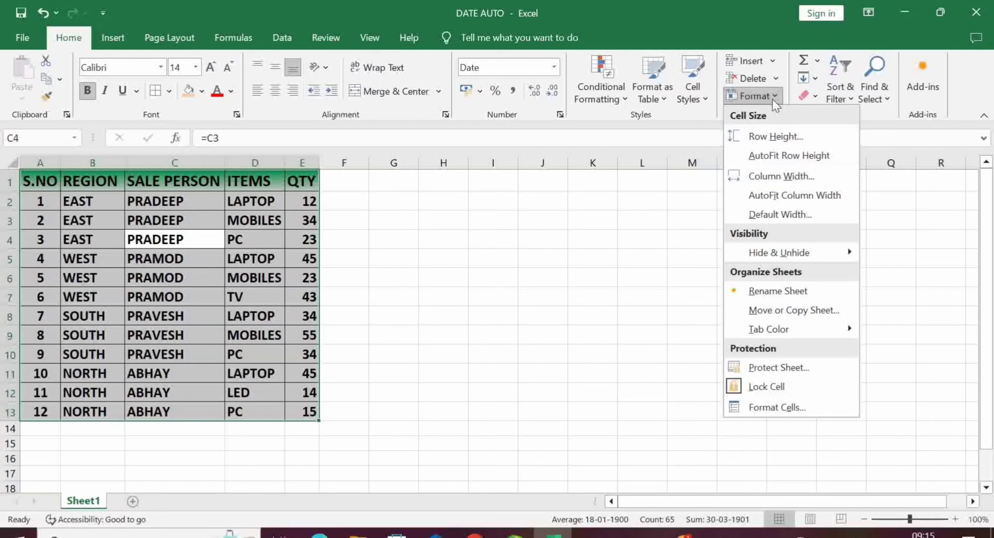
mouse_move(779, 253)
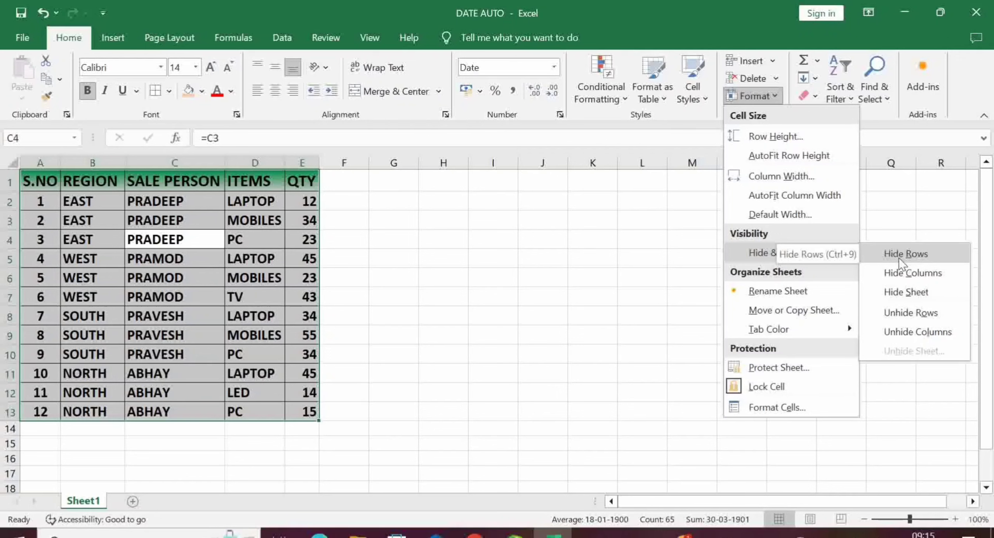
click(40, 257)
click(43, 259)
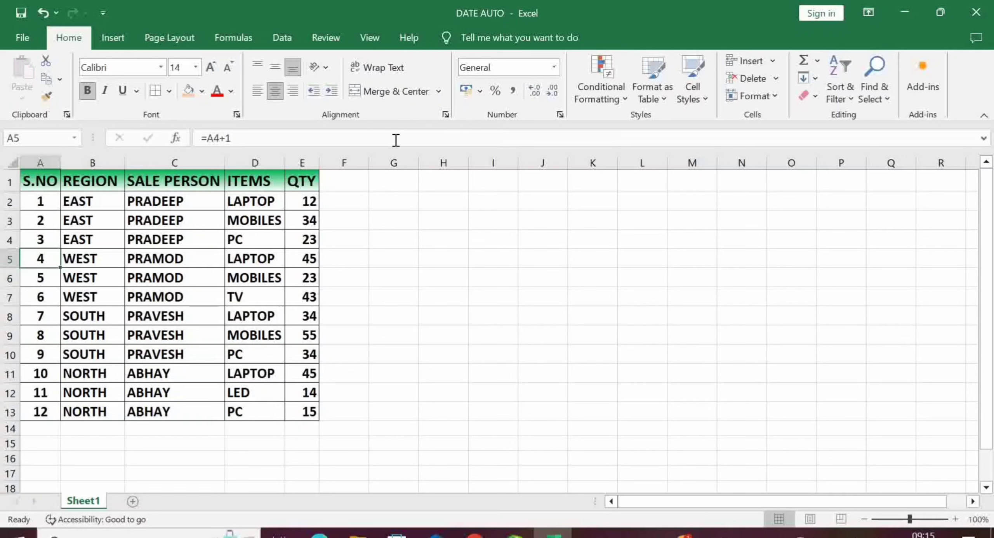
key(shift+Right)
key(shift+Right)
key(shift+Right)
key(shift+Right)
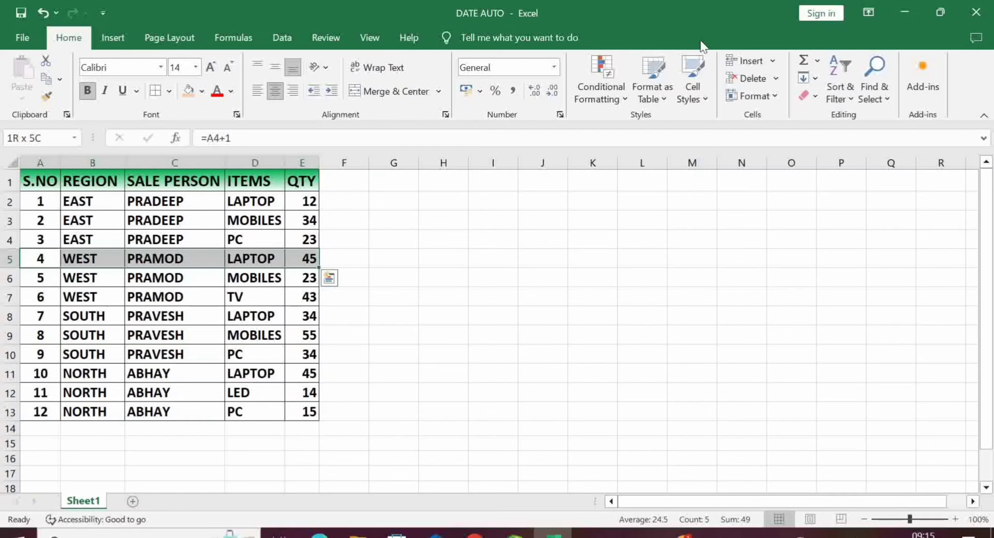
click(775, 95)
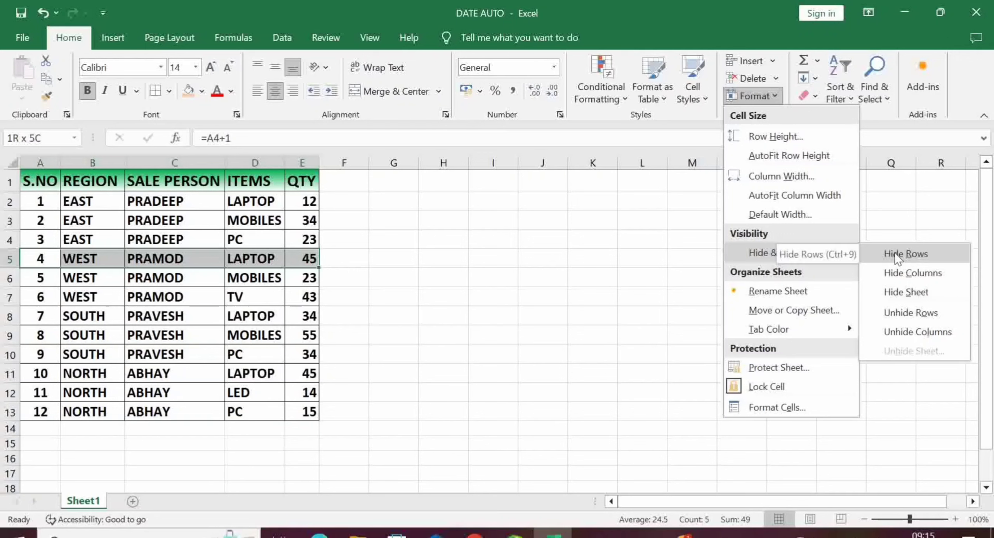
click(895, 254)
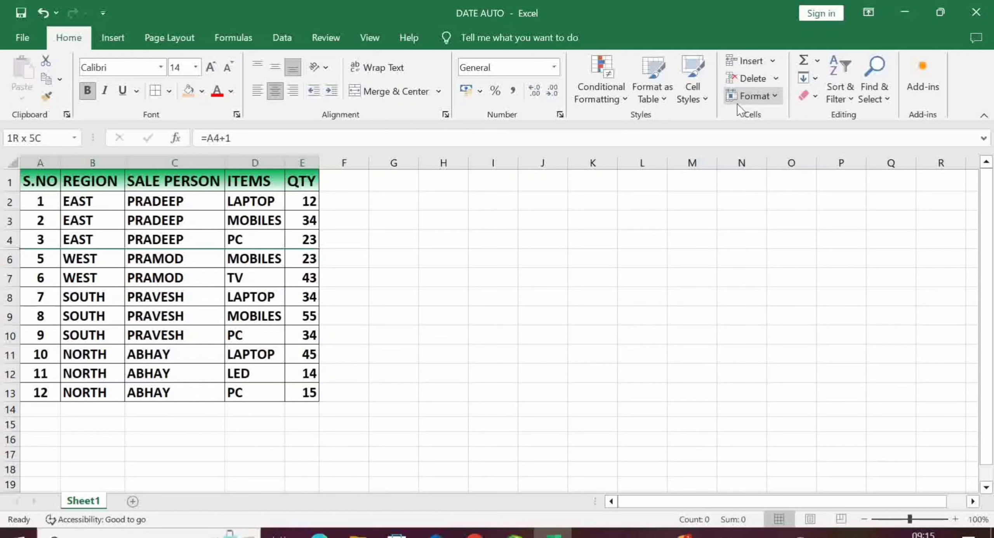
click(775, 102)
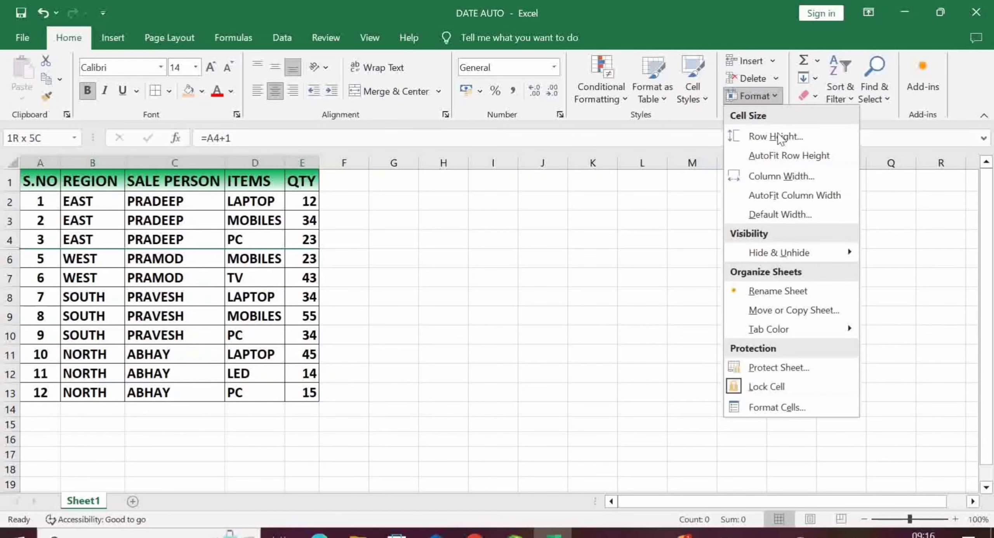
mouse_move(779, 252)
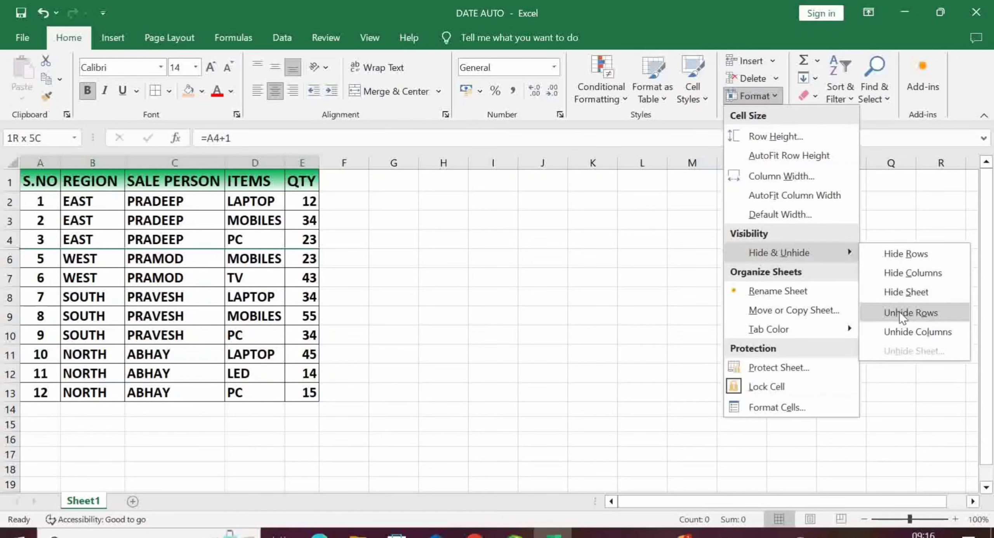
click(900, 313)
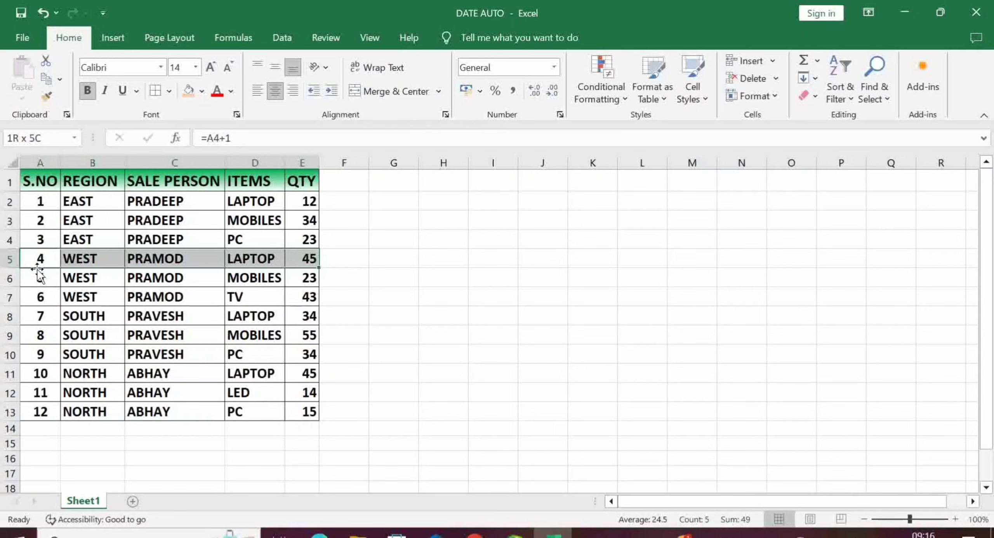
Step: Hide row 5 using the Alt+H, O, U, R key tips
key(alt)
key(h)
key(o)
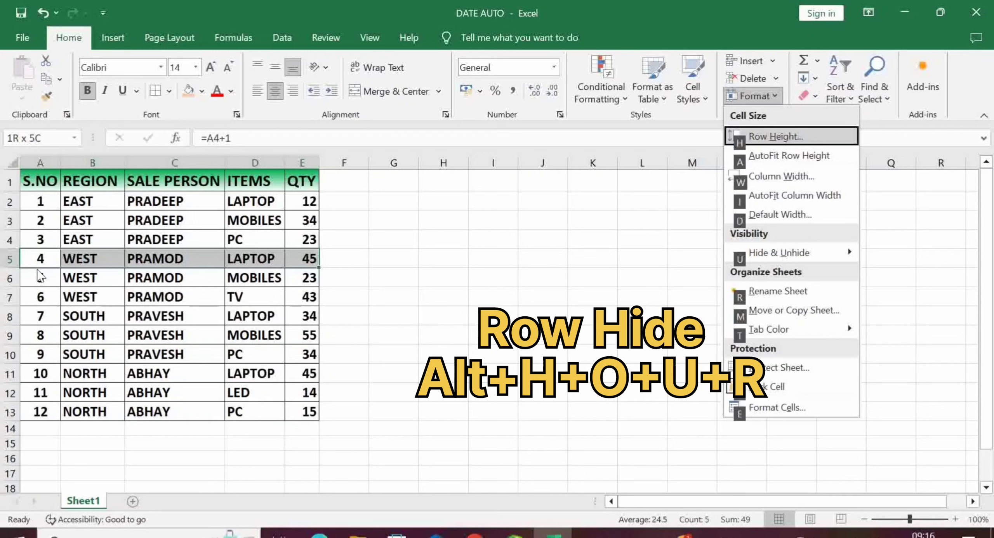
key(u)
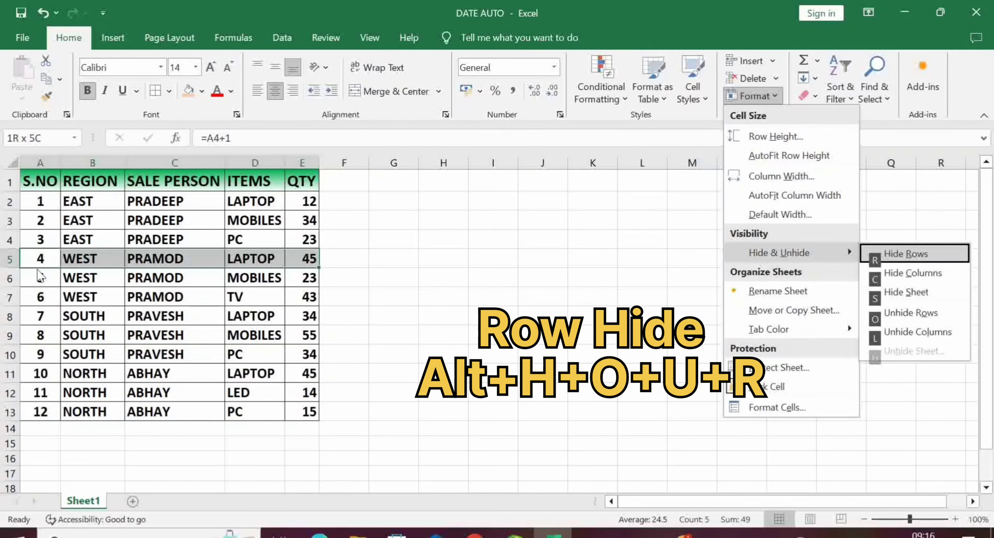
key(r)
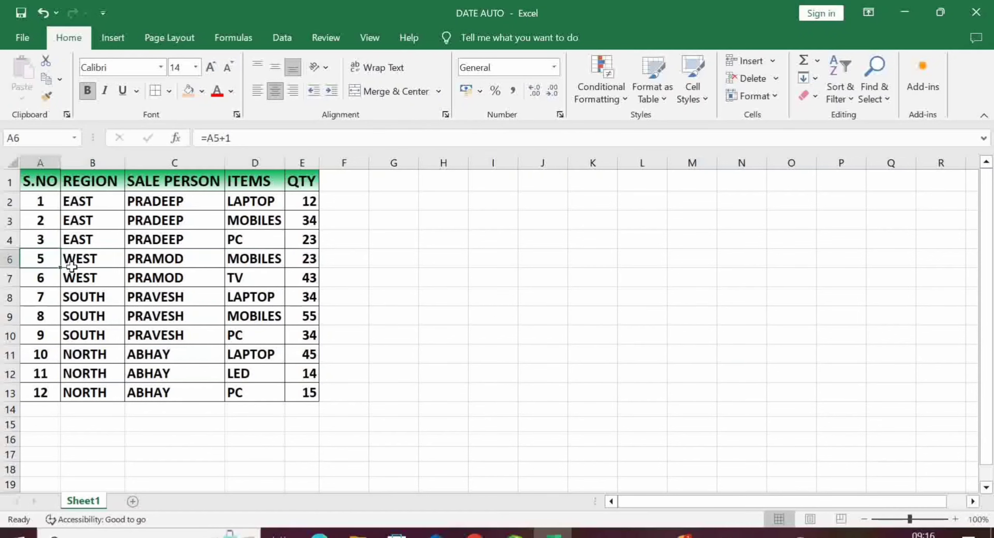
Step: Select cells A4:B4, bring up the Hide & Unhide options, then cancel without hiding anything
drag(39, 264, 167, 279)
mouse_move(45, 239)
mouse_down()
mouse_move(72, 240)
mouse_move(112, 277)
mouse_up()
drag(51, 244, 97, 245)
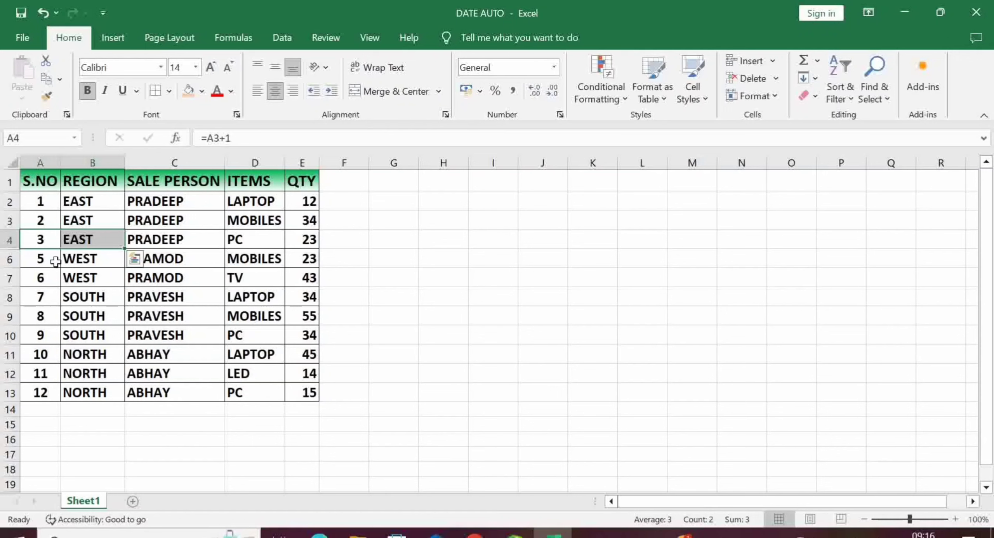
key(alt)
key(h)
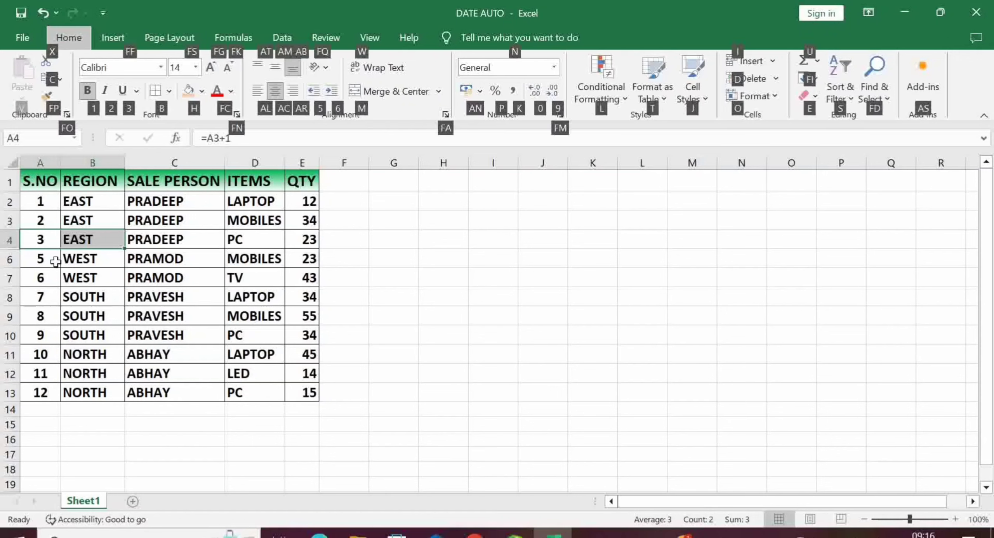
key(o)
key(u)
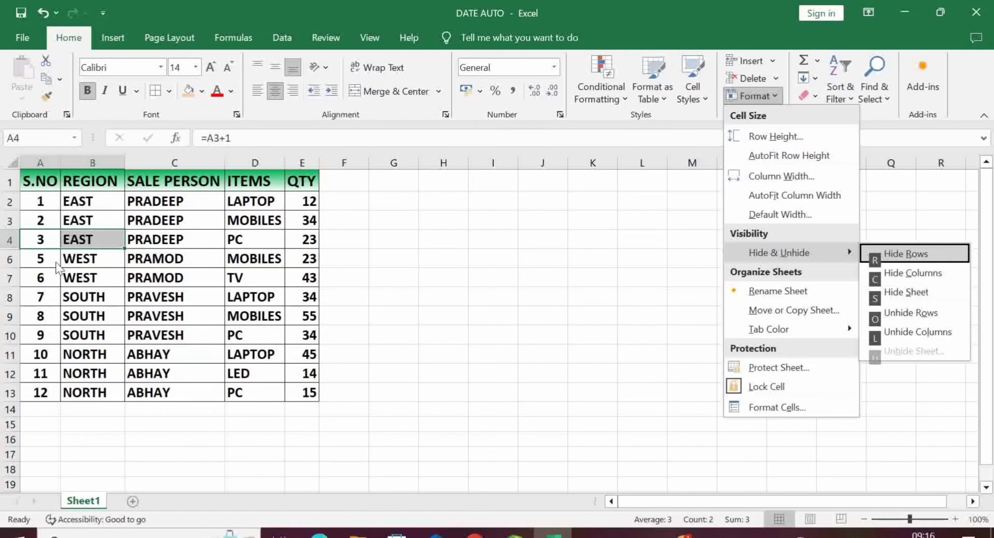
key(Escape)
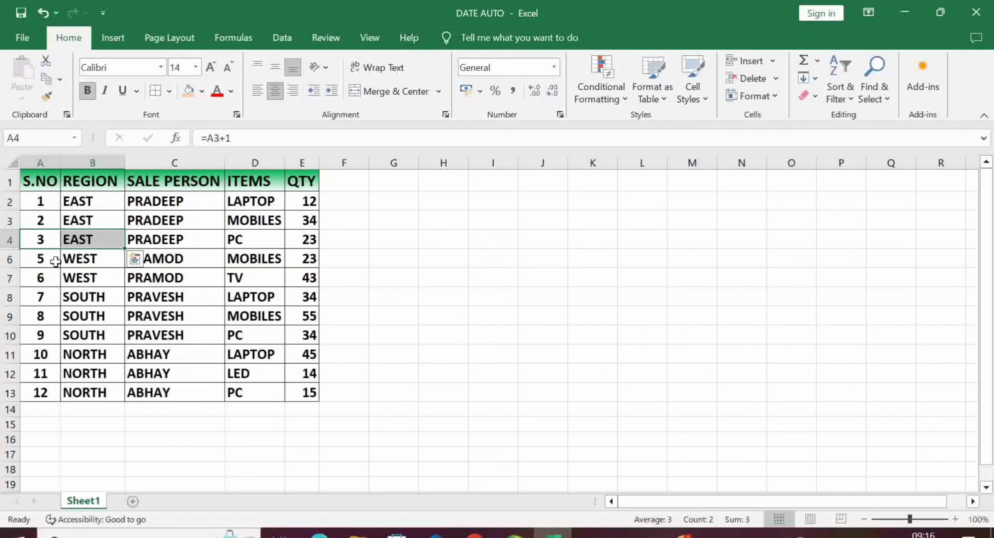
click(49, 260)
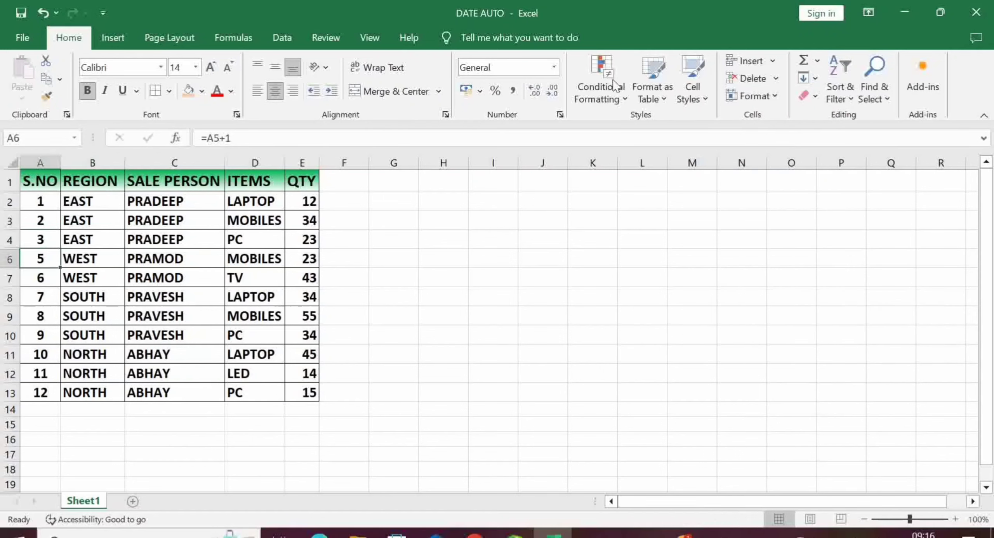
Step: Restore hidden row 5 by double-clicking its row boundary
click(776, 97)
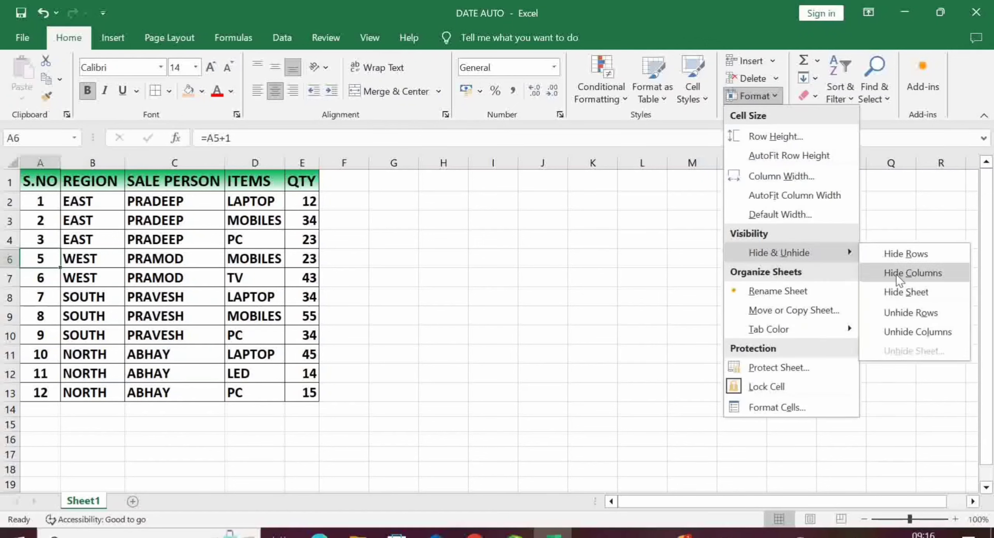
click(915, 311)
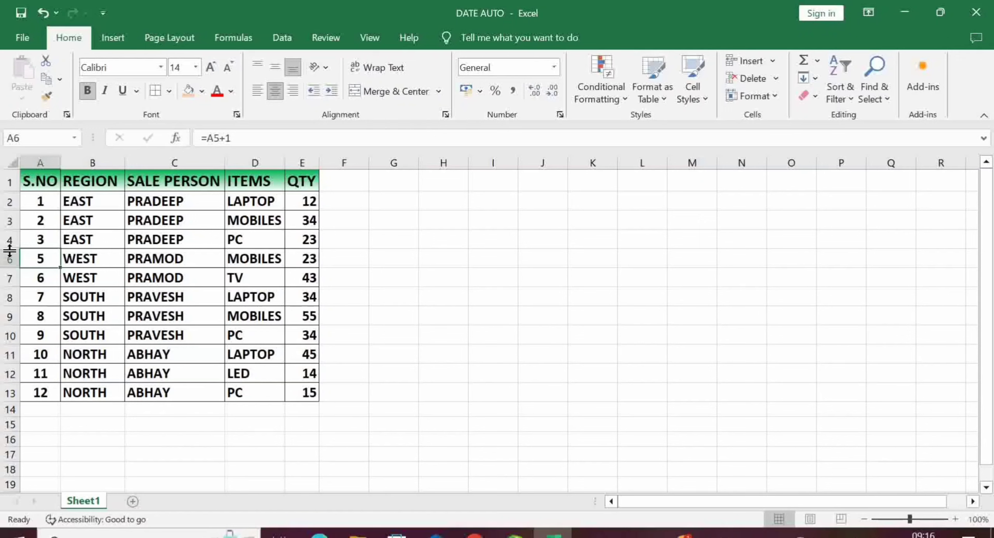
double_click(10, 247)
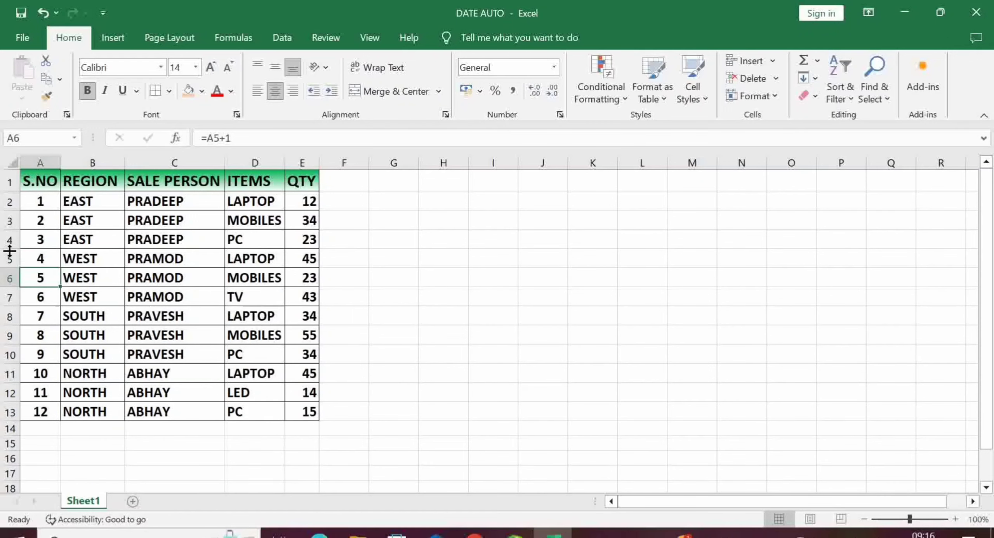
Step: Select row 5's cells, hide the row via Format > Hide Rows, then Unhide Rows
click(29, 261)
key(shift+Right)
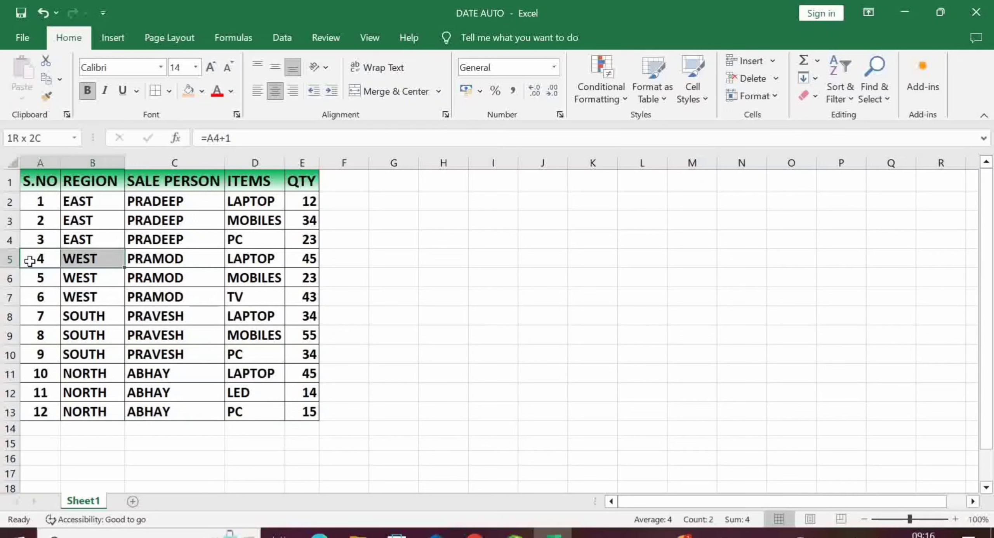
key(shift+Right)
key(shift+Right)
key(shift+Right)
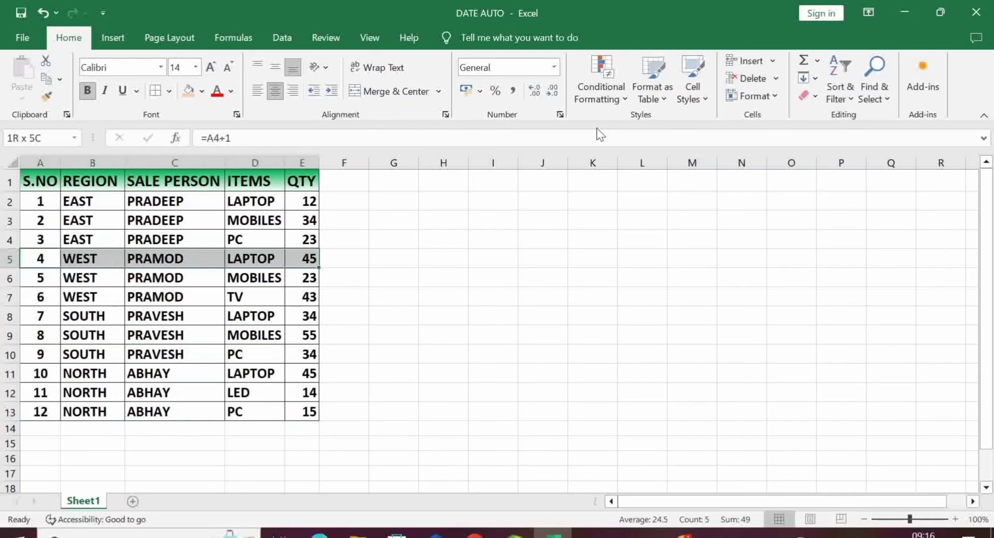
click(777, 95)
mouse_move(779, 252)
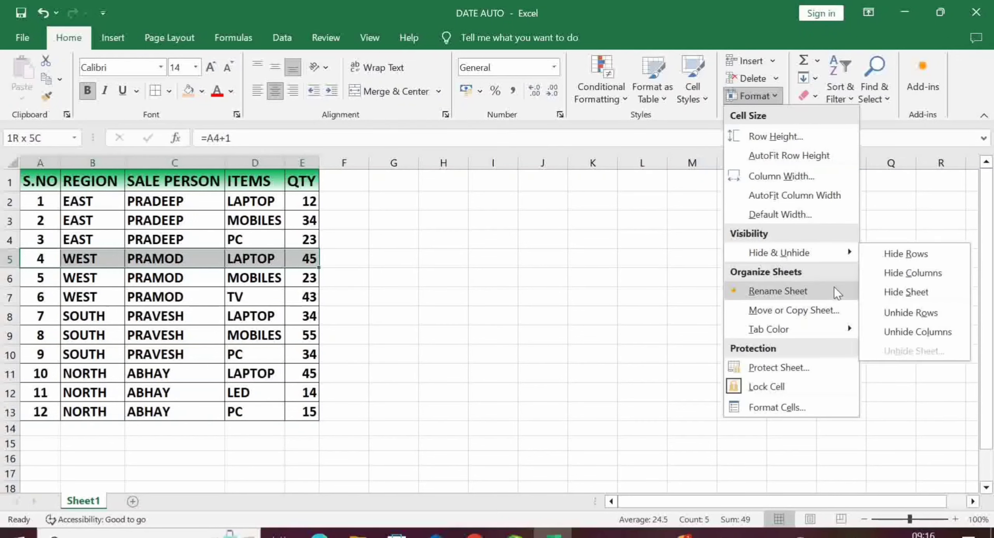
click(914, 256)
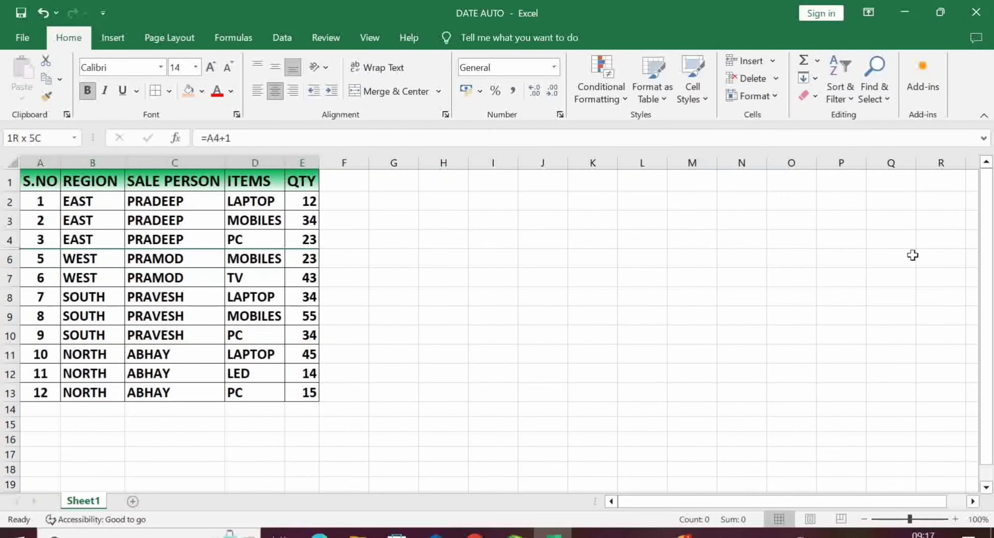
click(772, 98)
mouse_move(779, 252)
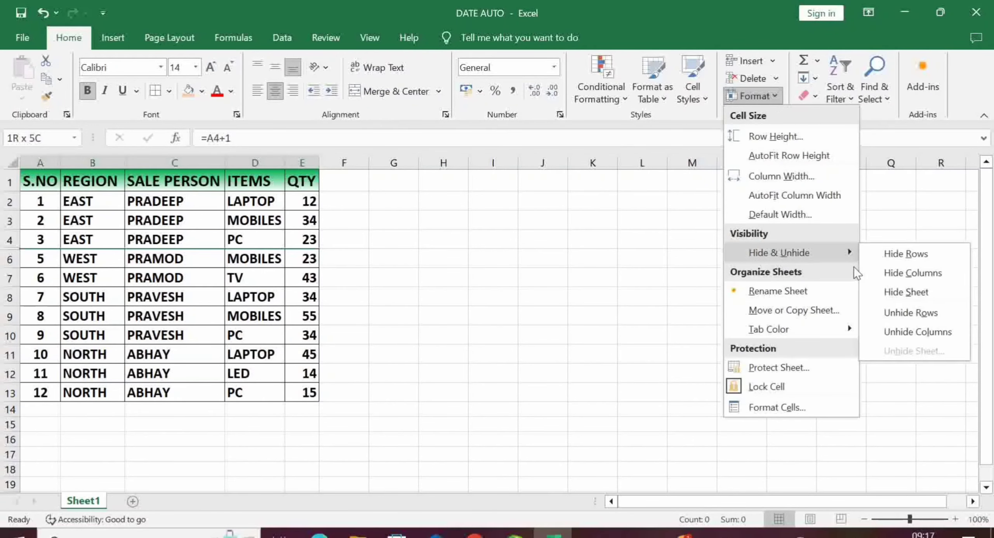
click(897, 312)
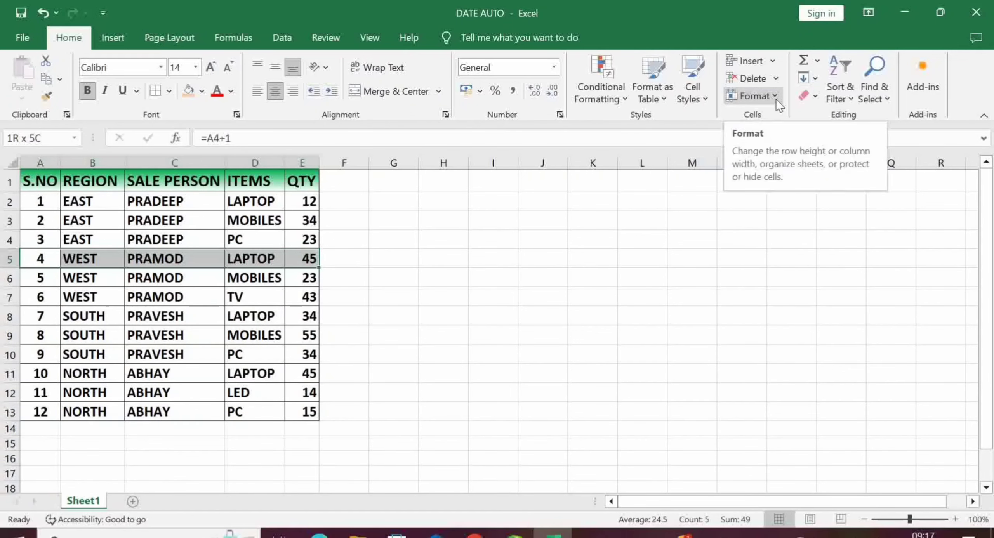
Step: Hide row 5 with key tips, then unhide it from the Format > Hide & Unhide menu
key(alt)
key(h)
key(o)
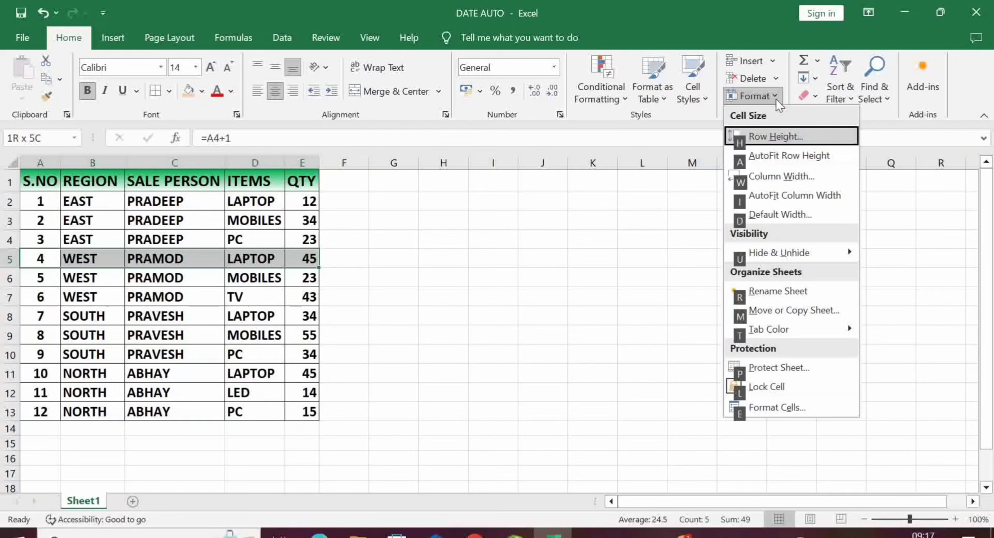
key(u)
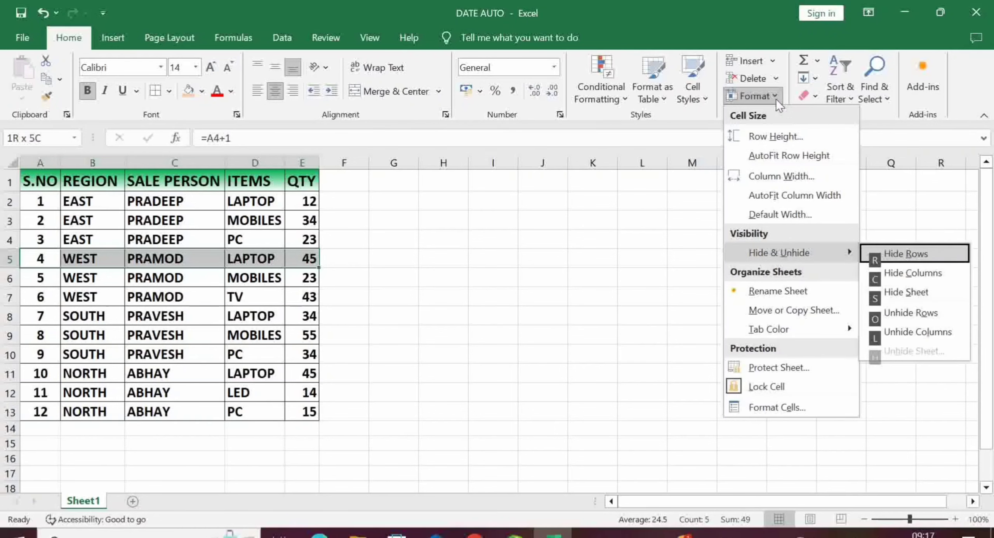
key(r)
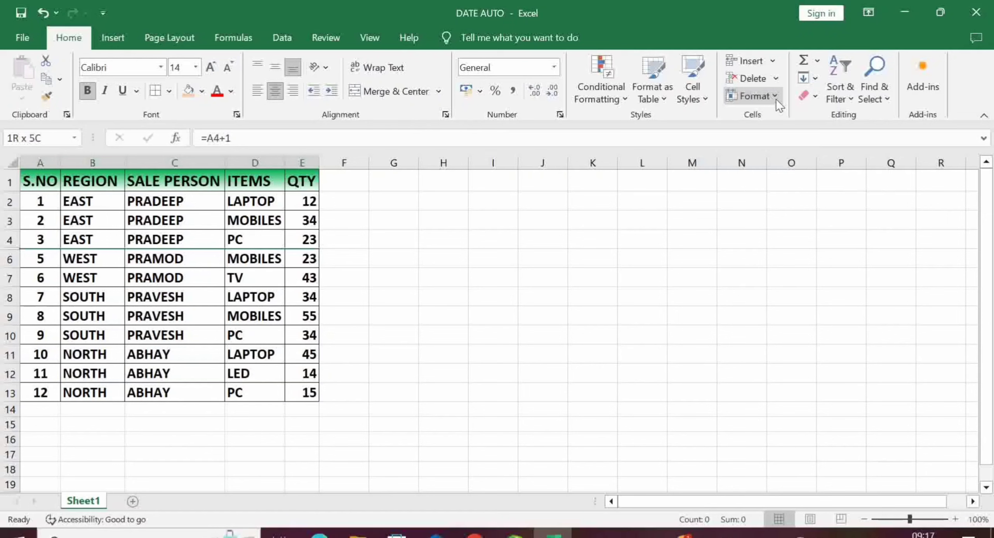
click(777, 99)
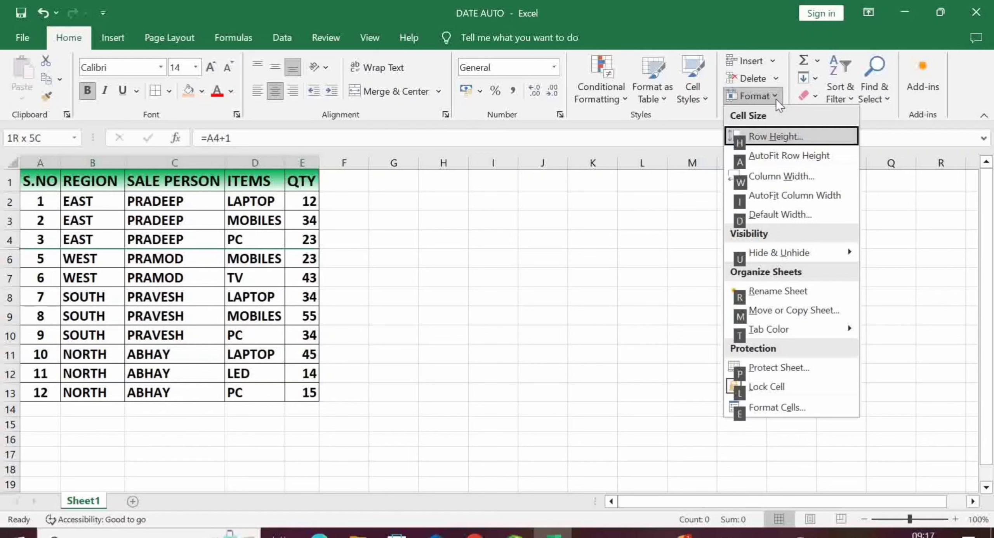
key(u)
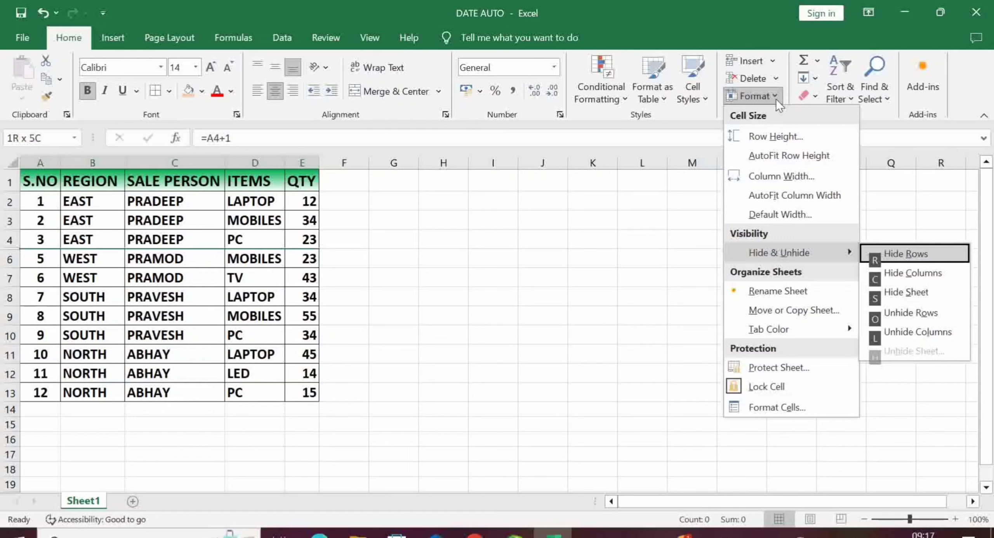
key(o)
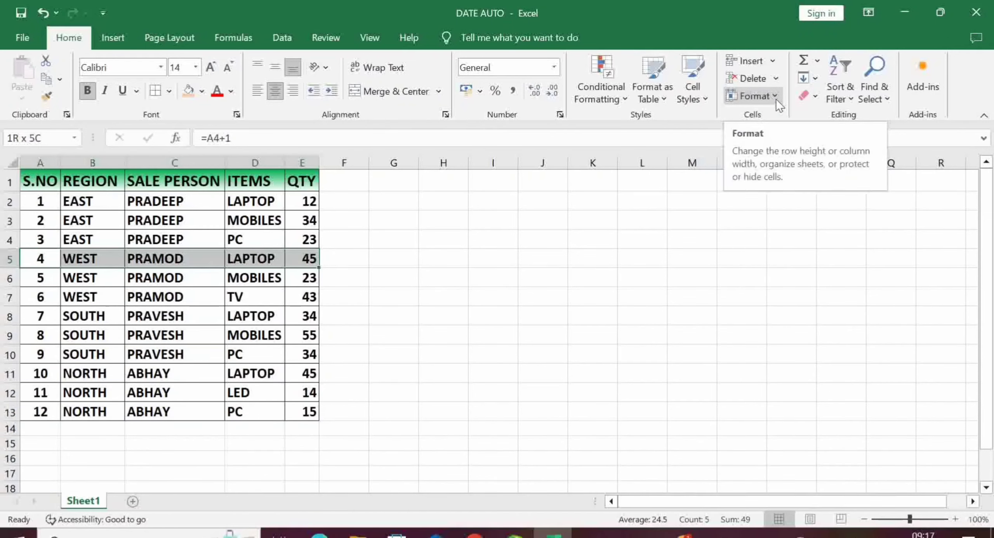
Step: Hide row 5 again with Alt+H,O,U,R and double-click the row boundary to unhide it
key(alt)
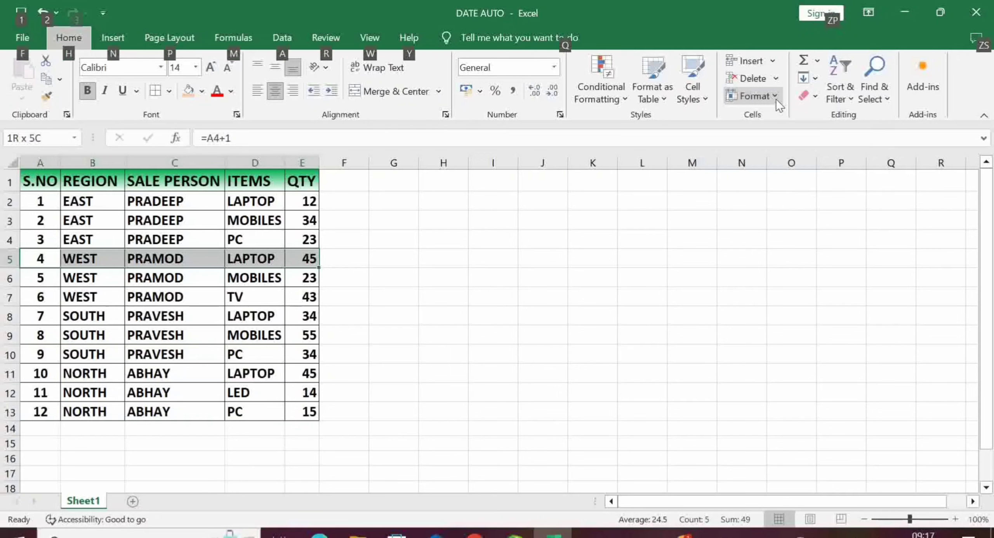
key(h)
key(o)
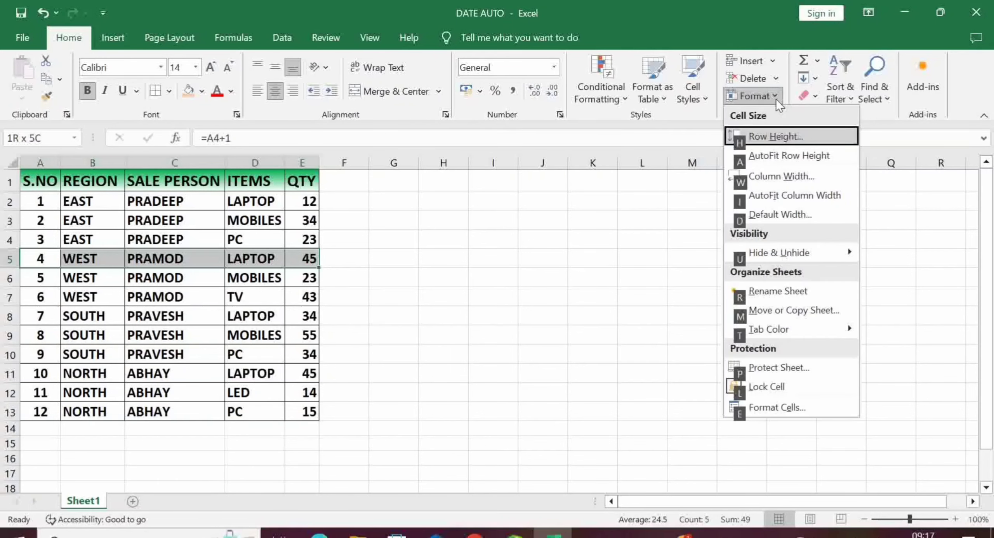
key(u)
key(r)
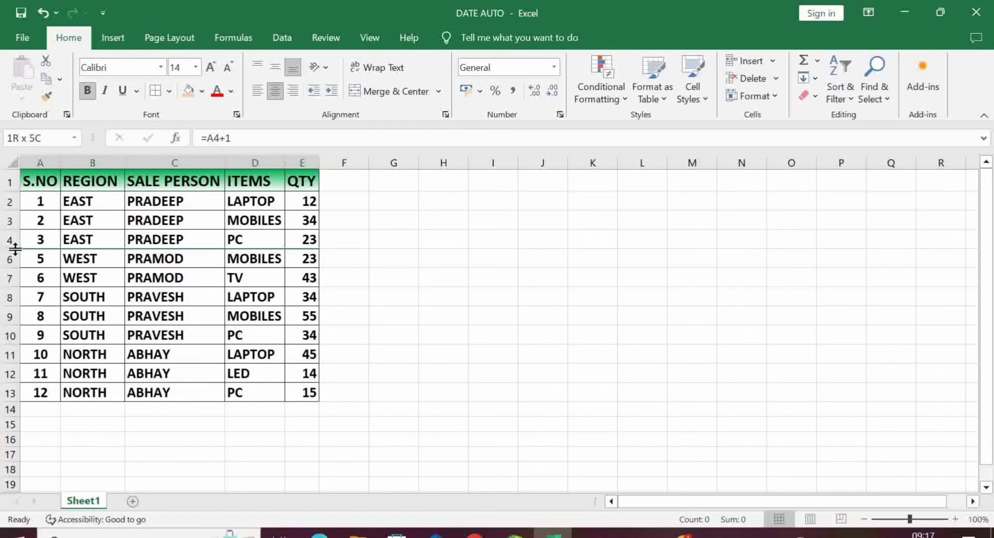
double_click(16, 249)
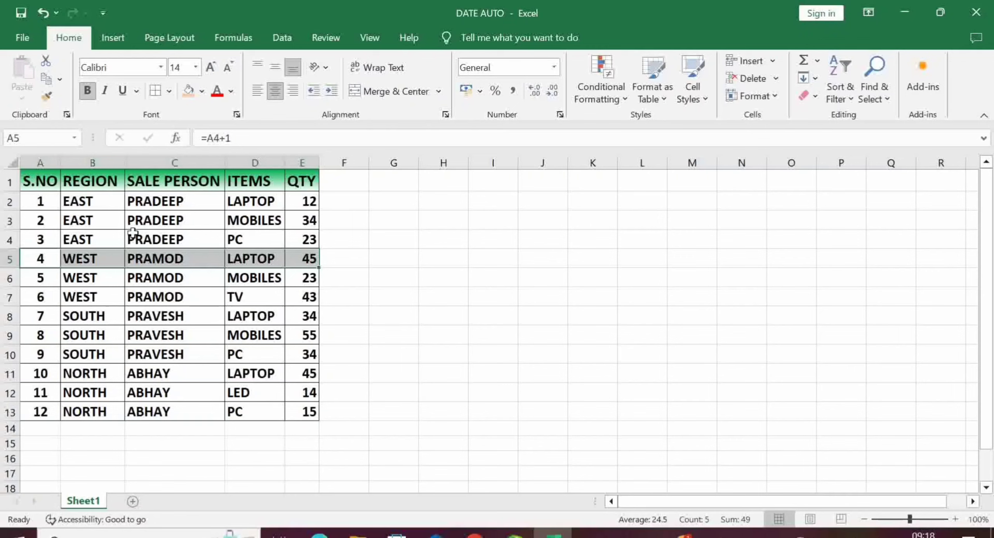
click(111, 226)
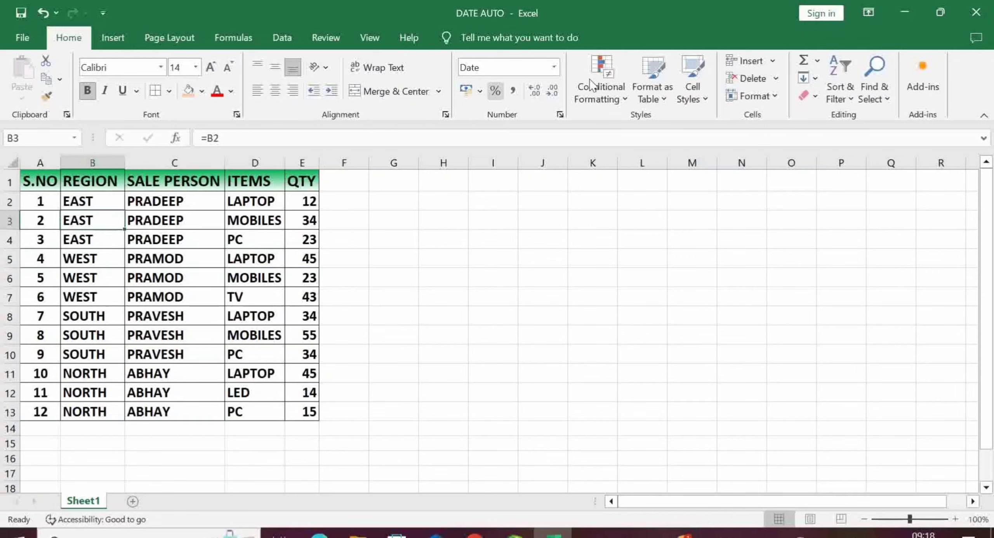
click(705, 98)
click(437, 212)
click(771, 94)
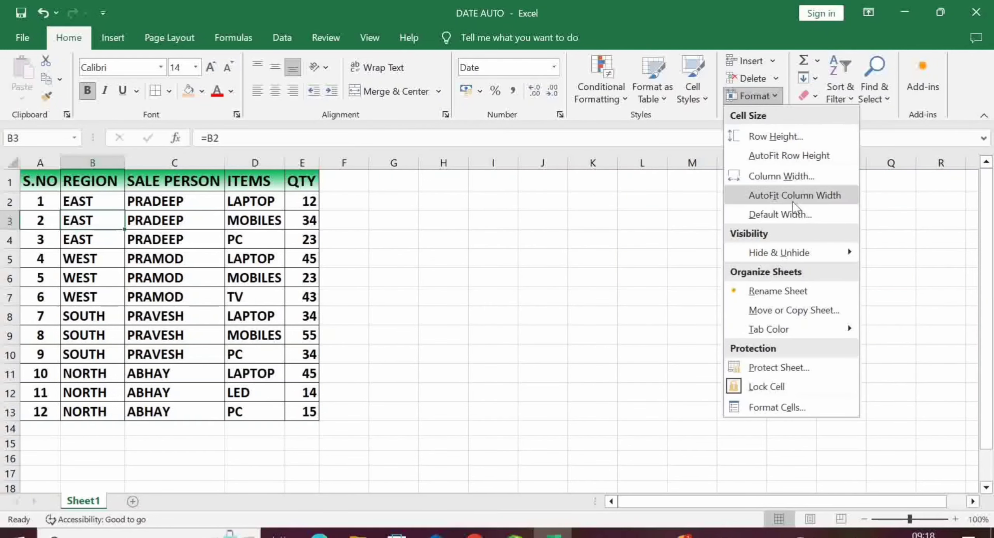
mouse_move(779, 252)
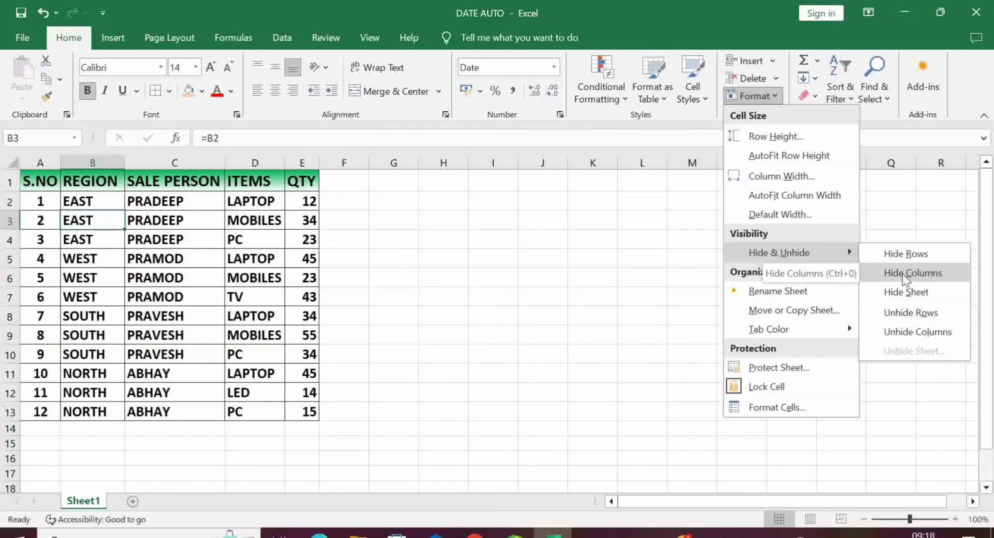
click(903, 275)
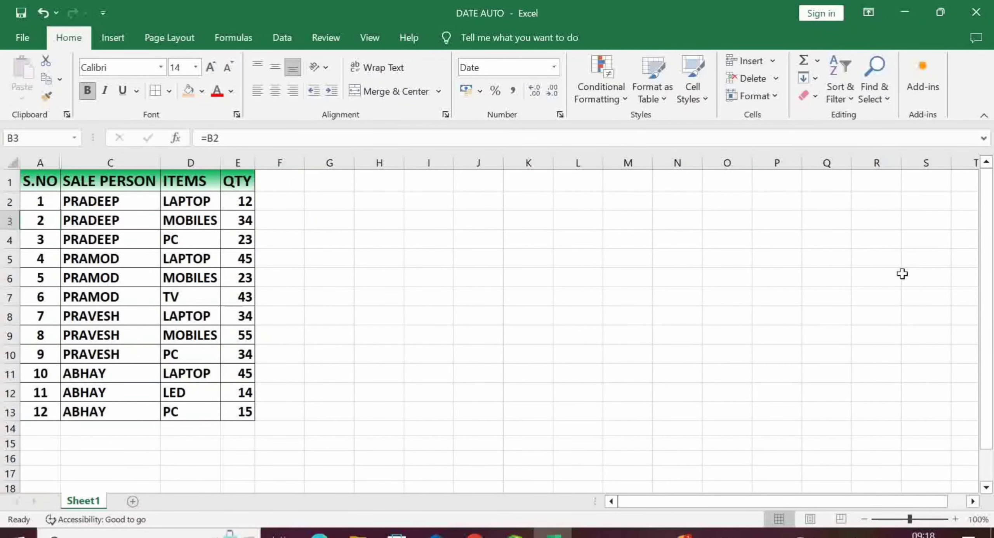
click(778, 93)
mouse_move(779, 252)
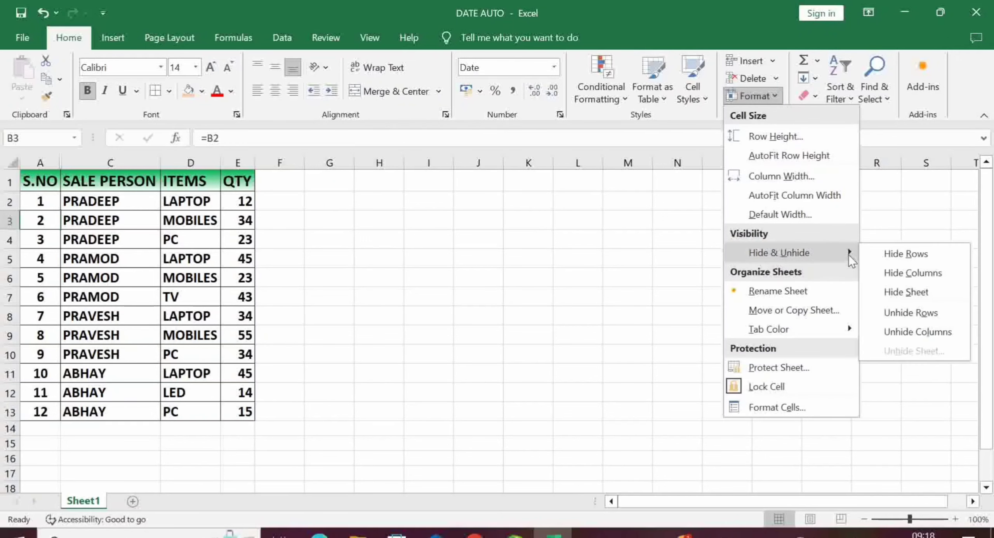
click(920, 332)
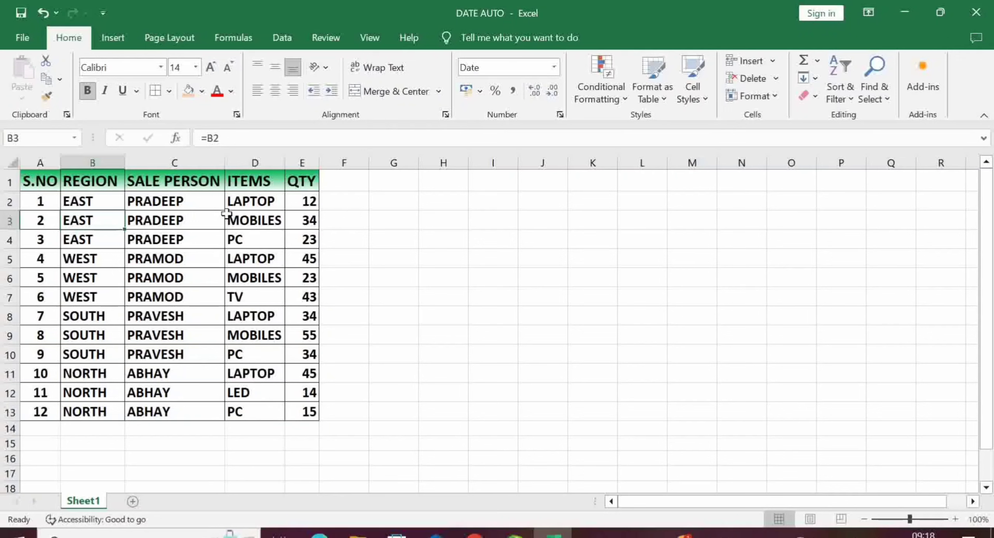
key(alt)
key(h)
key(o)
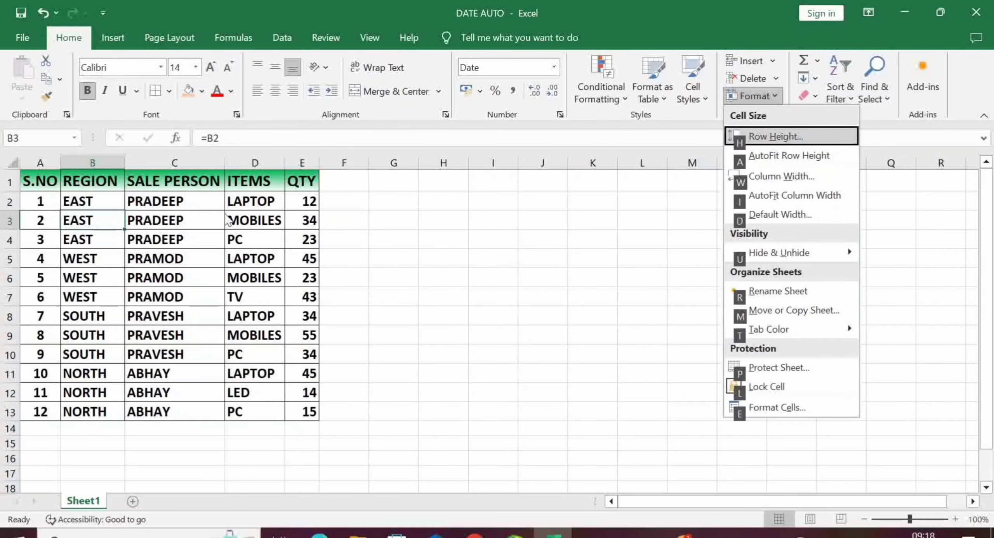
key(u)
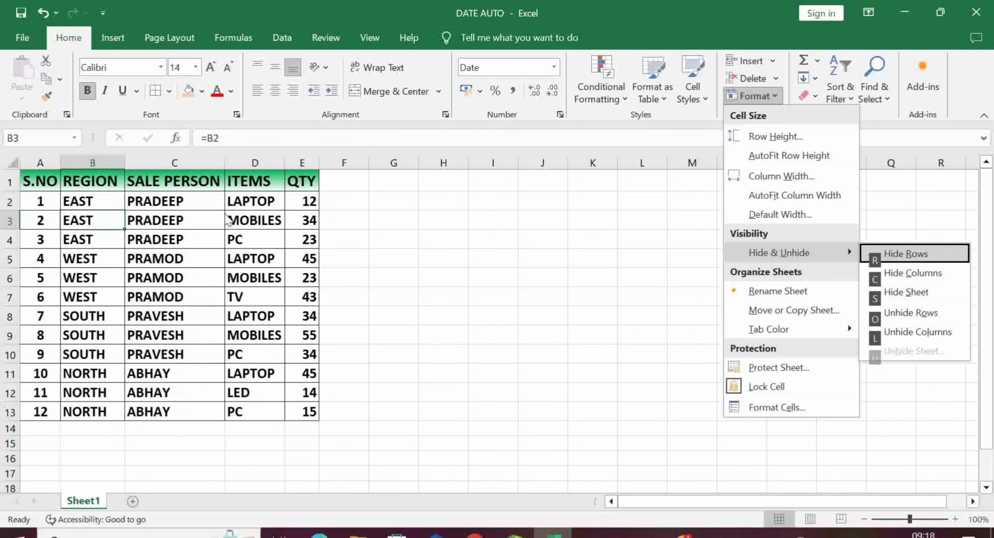
key(c)
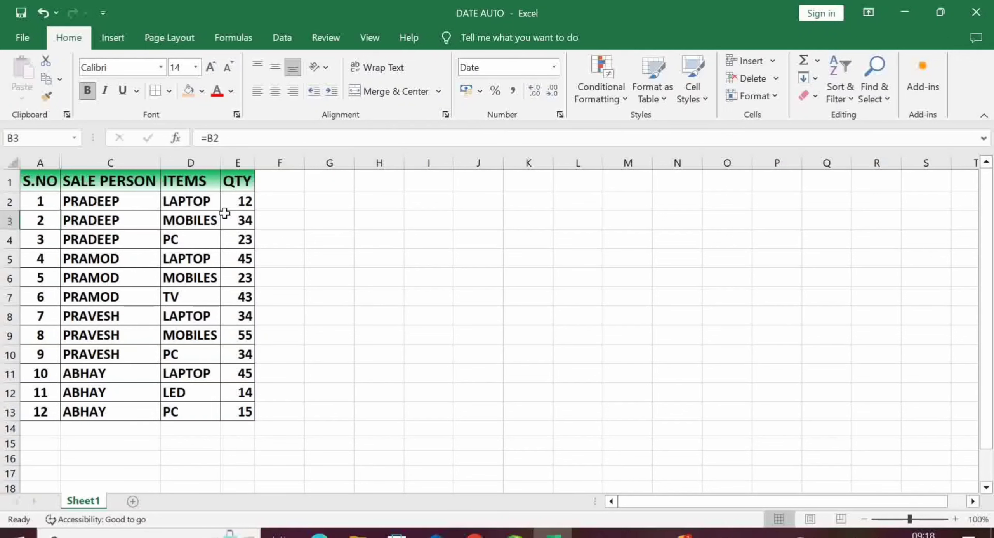
key(alt)
key(h)
key(o)
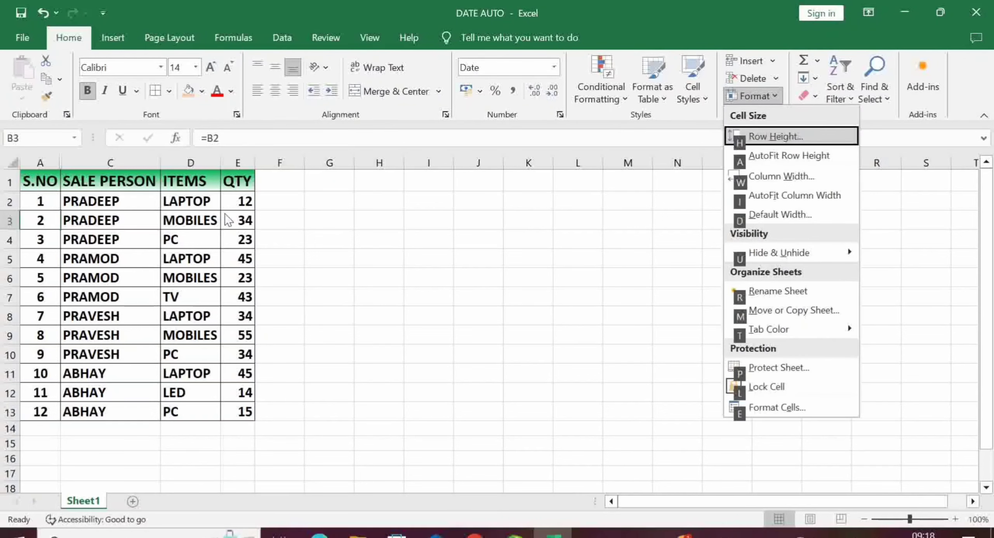
key(u)
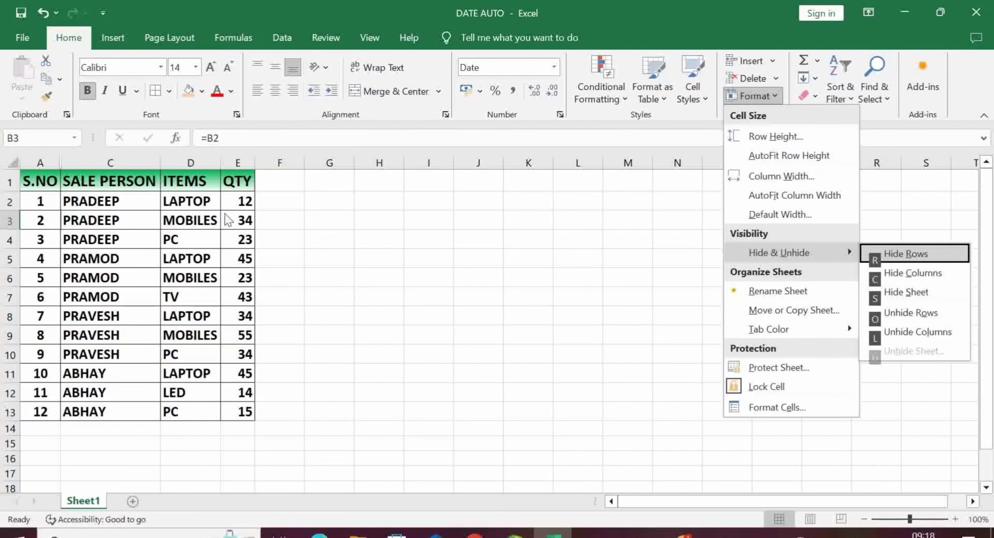
key(l)
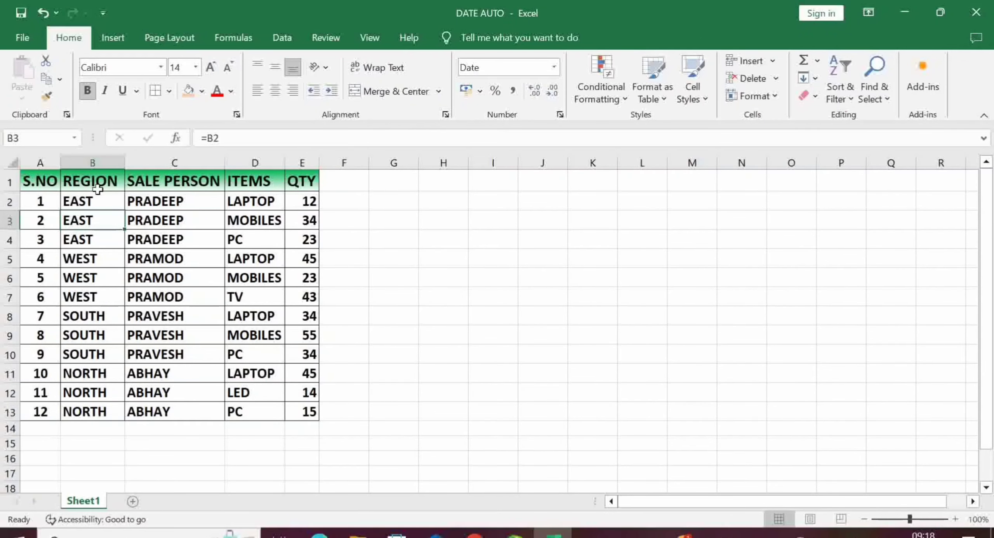
click(128, 236)
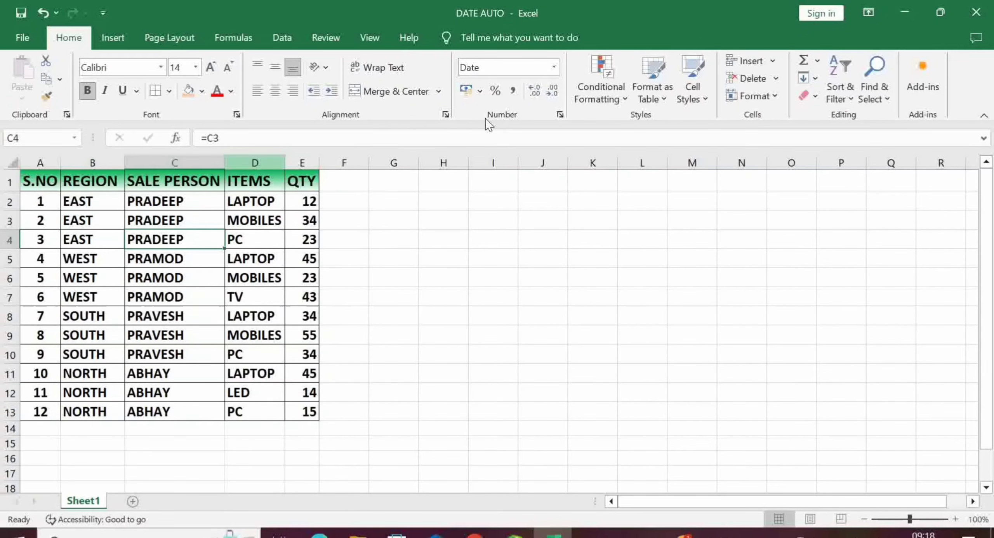
click(772, 95)
mouse_move(779, 252)
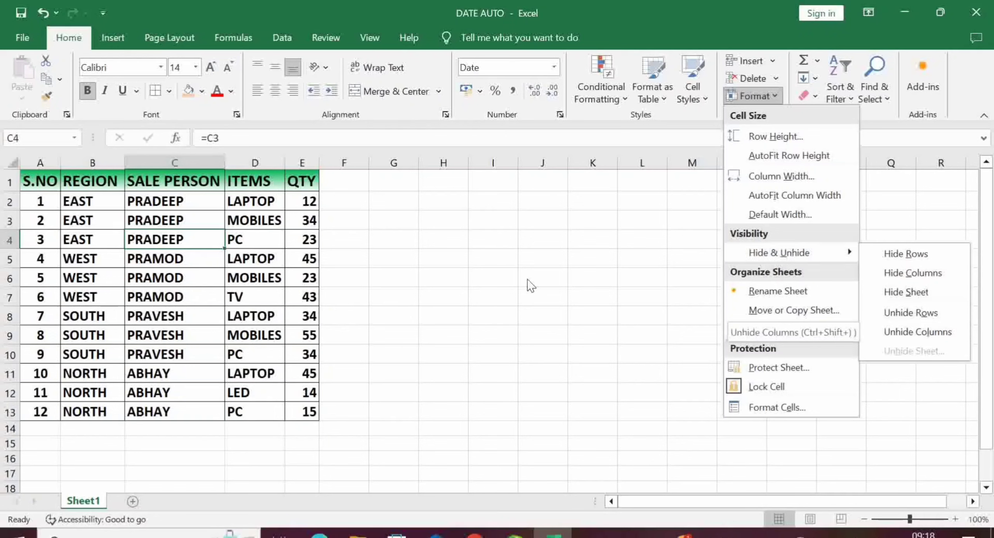
key(Escape)
key(Escape)
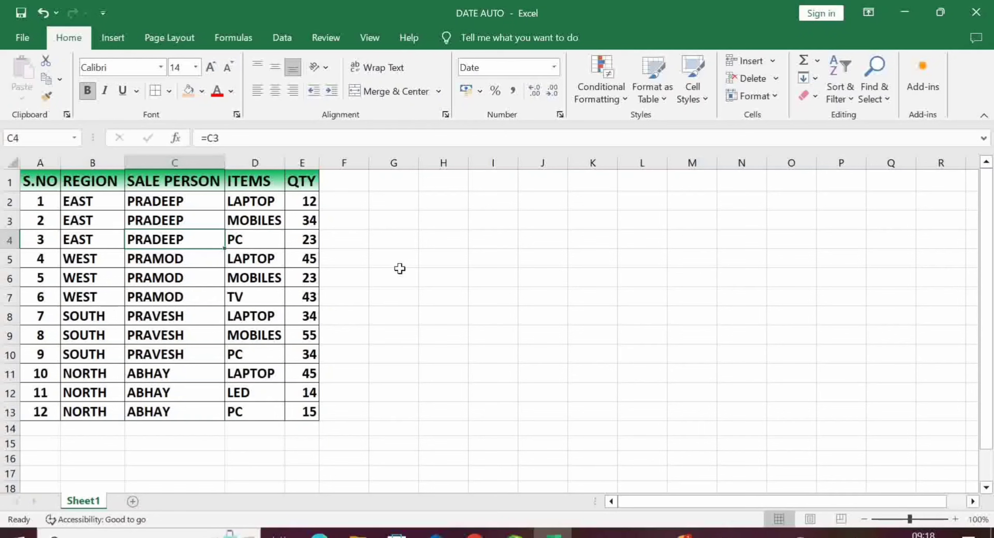
click(92, 275)
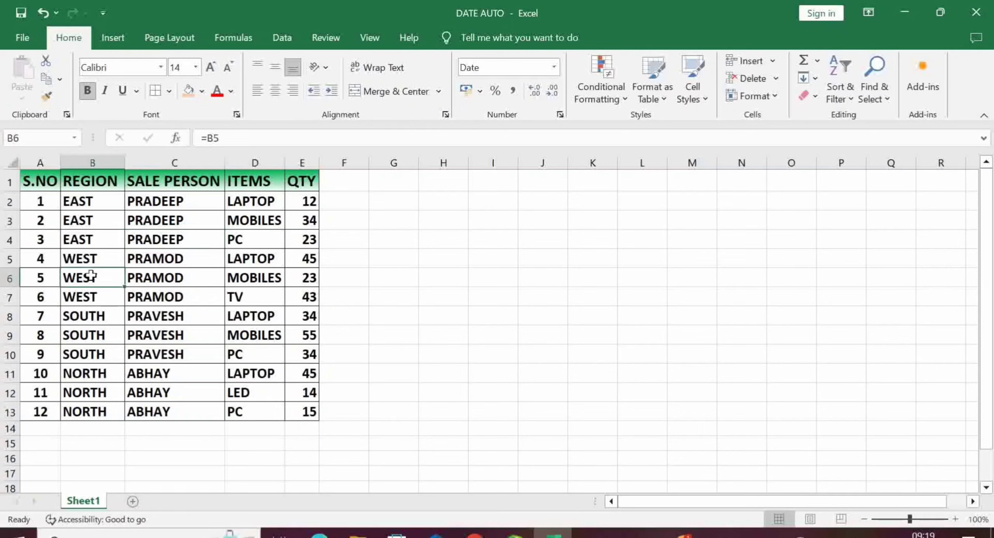
click(7, 259)
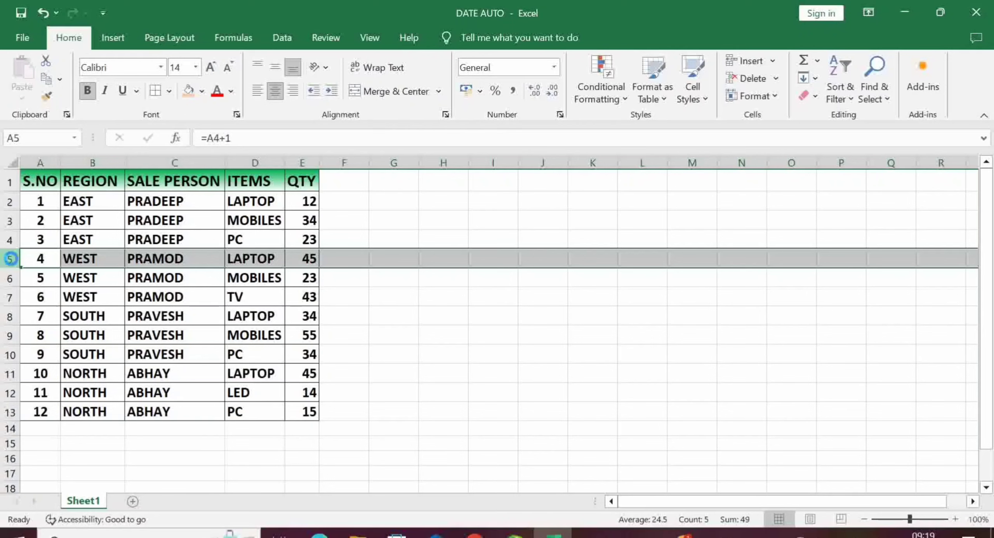
key(ctrl+minus)
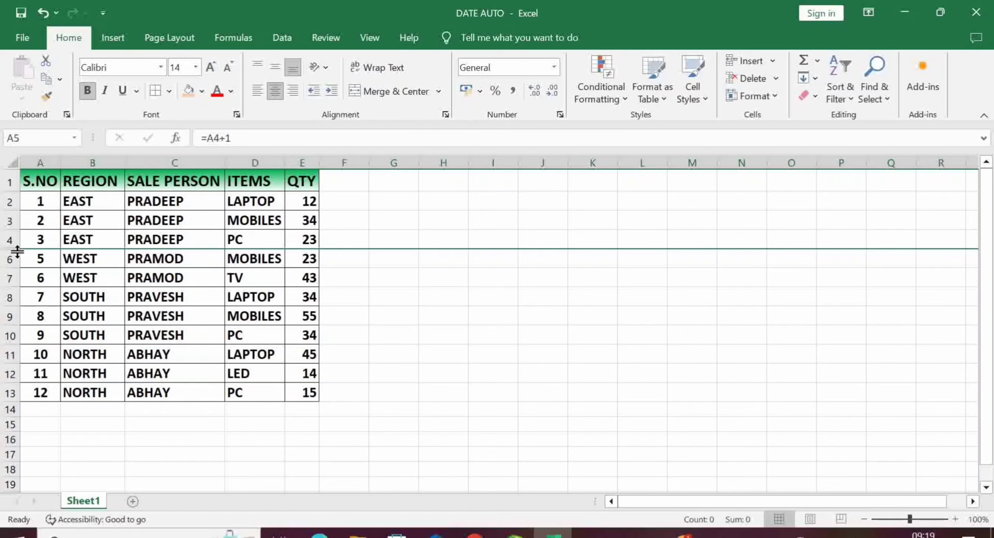
click(16, 248)
double_click(18, 250)
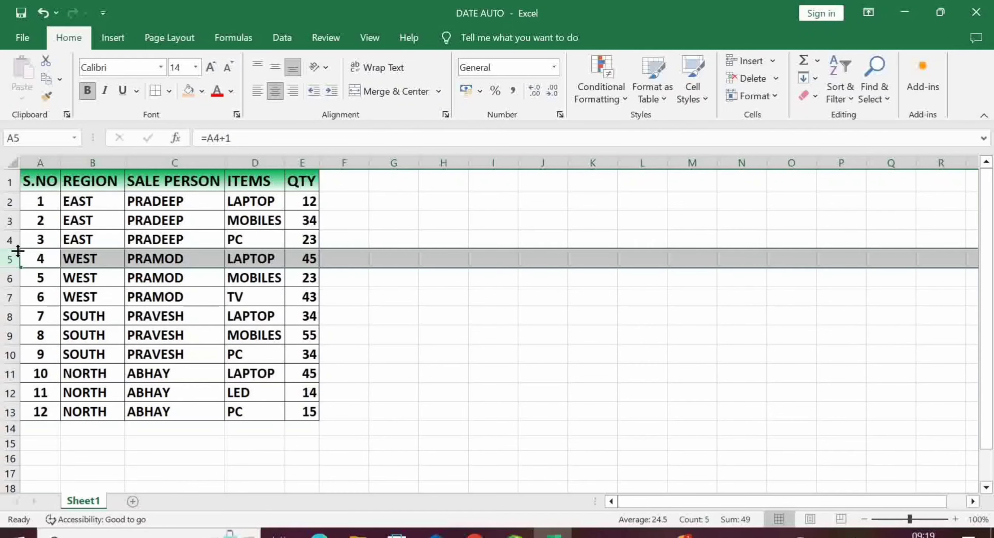
click(107, 307)
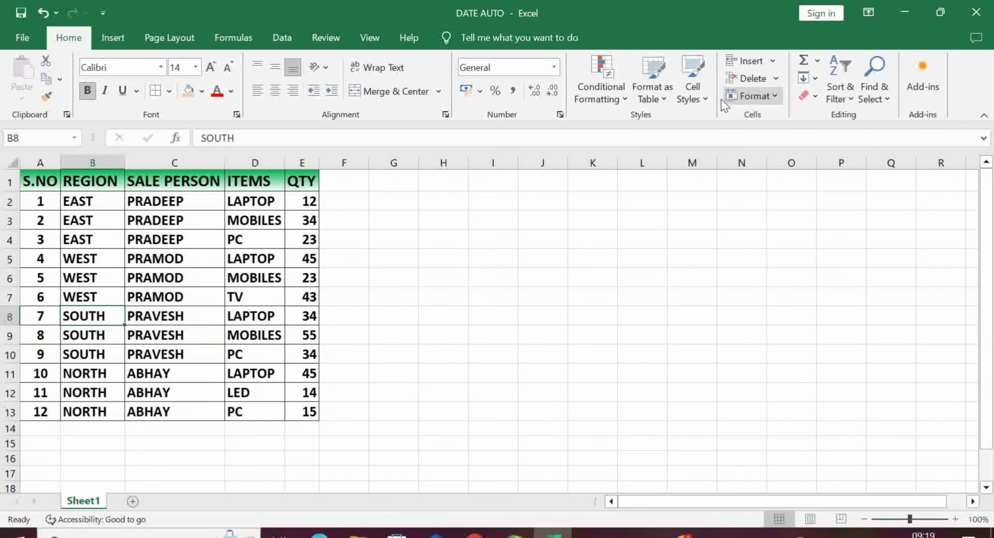
Step: Rename Sheet1 to 'FIRTS SHEET' via Format > Rename Sheet, leaving G11 unedited
click(780, 95)
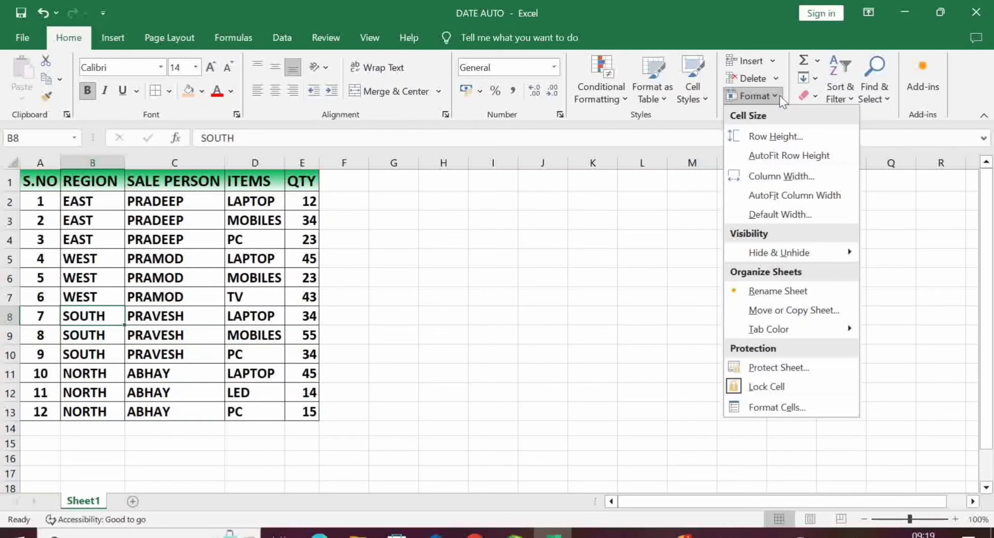
click(770, 292)
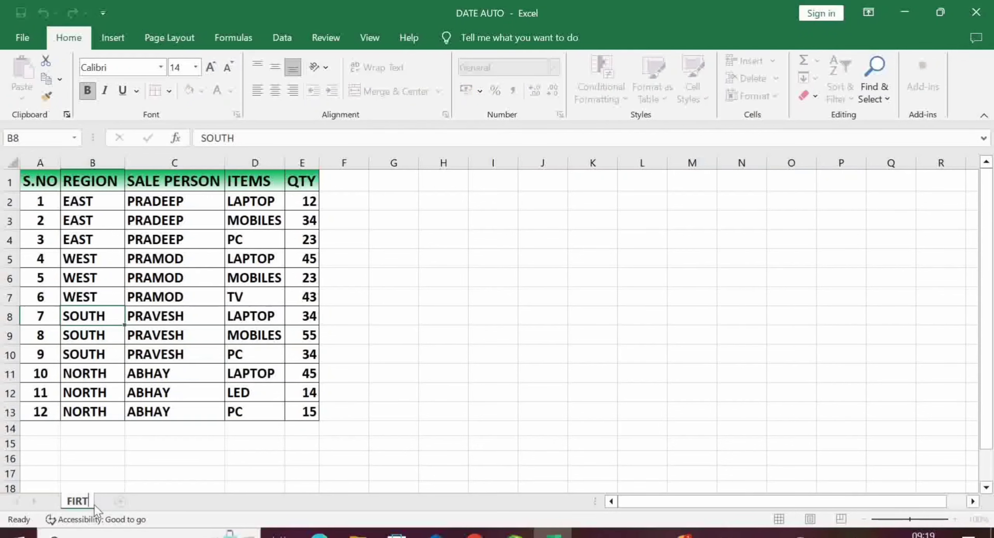
text(FIRTS SHEE)
text(T)
click(116, 448)
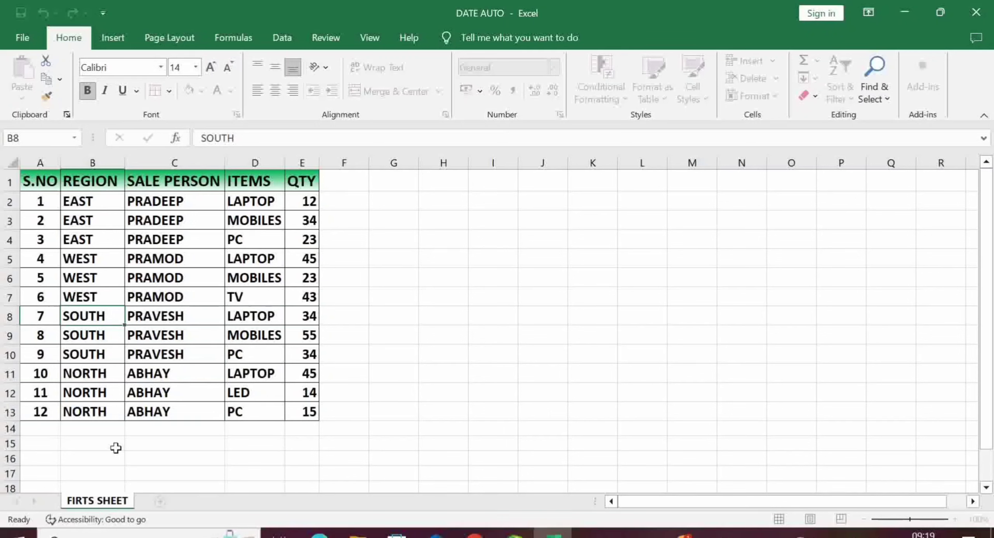
click(200, 446)
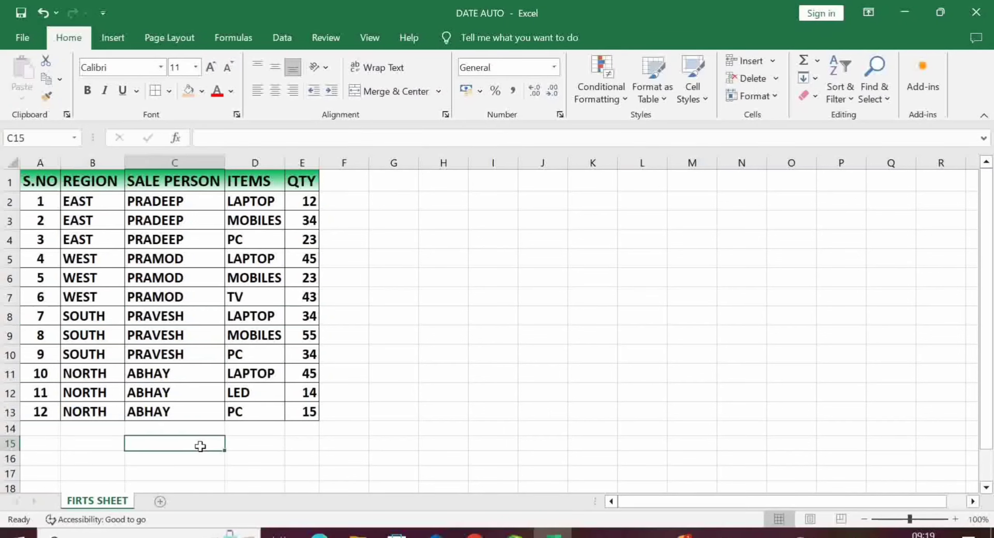
double_click(393, 374)
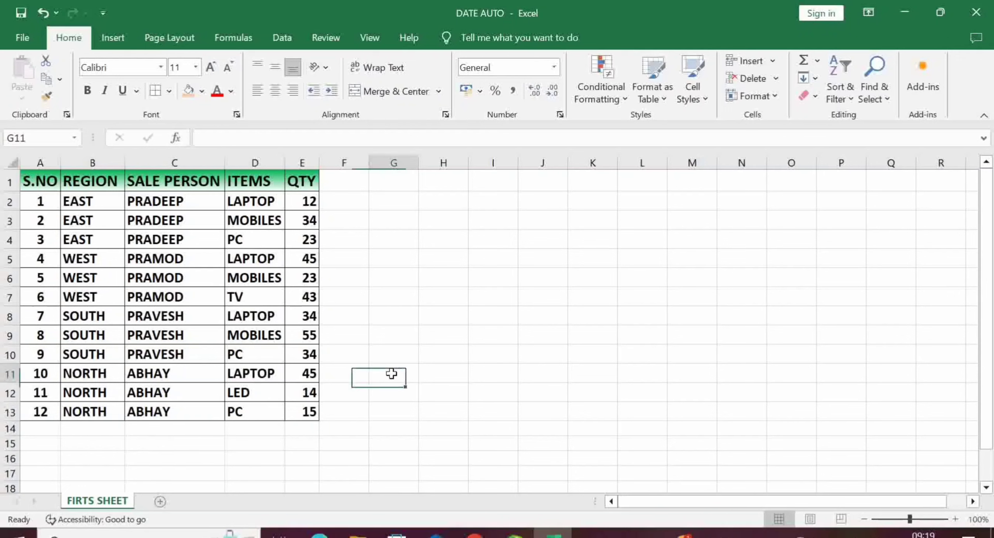
key(Escape)
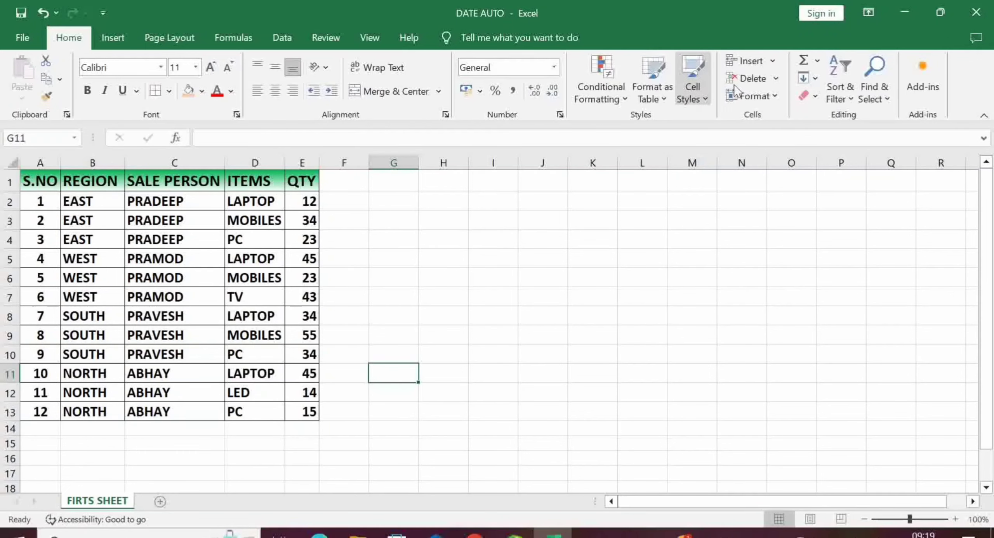
Step: Duplicate FIRTS SHEET through Format > Move or Copy Sheet with Create a copy ticked
click(774, 96)
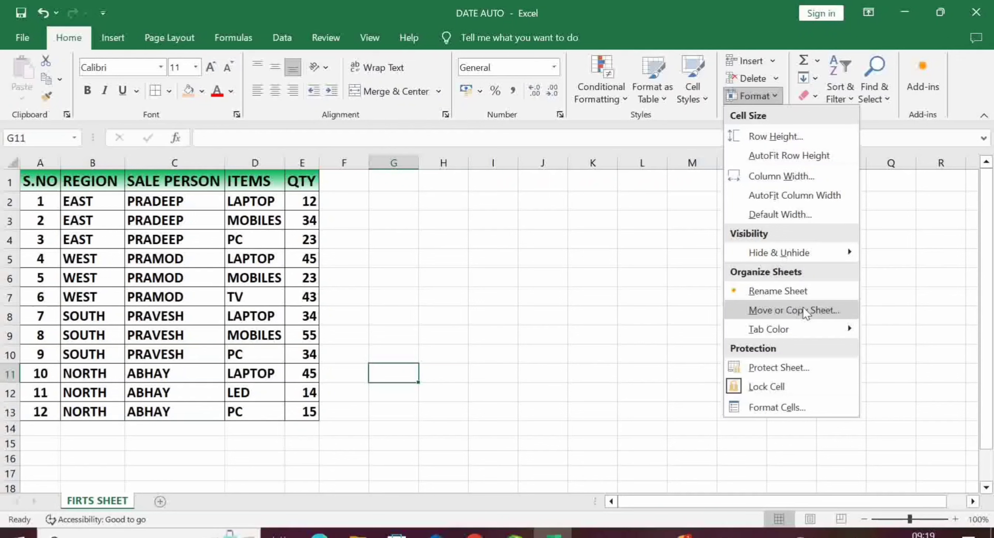
click(804, 310)
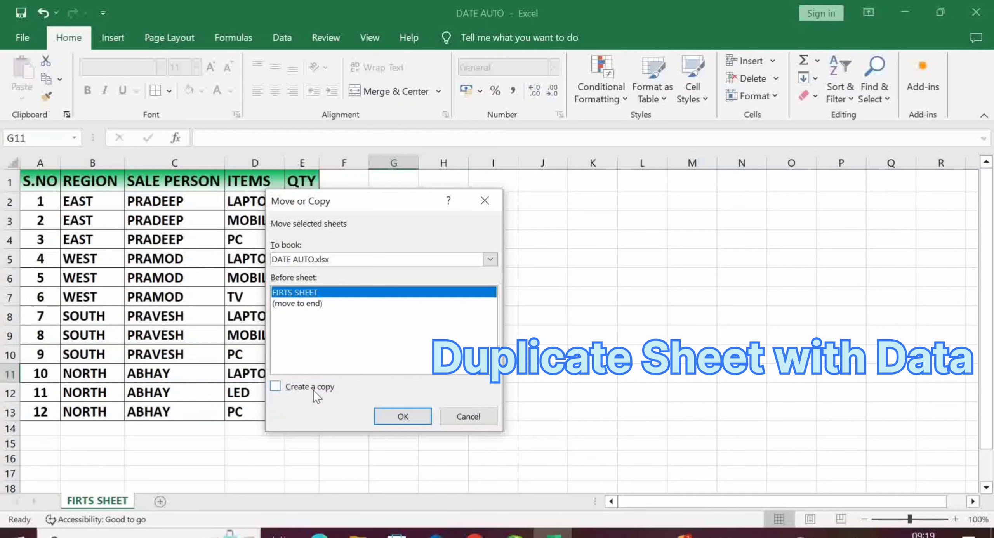
click(274, 386)
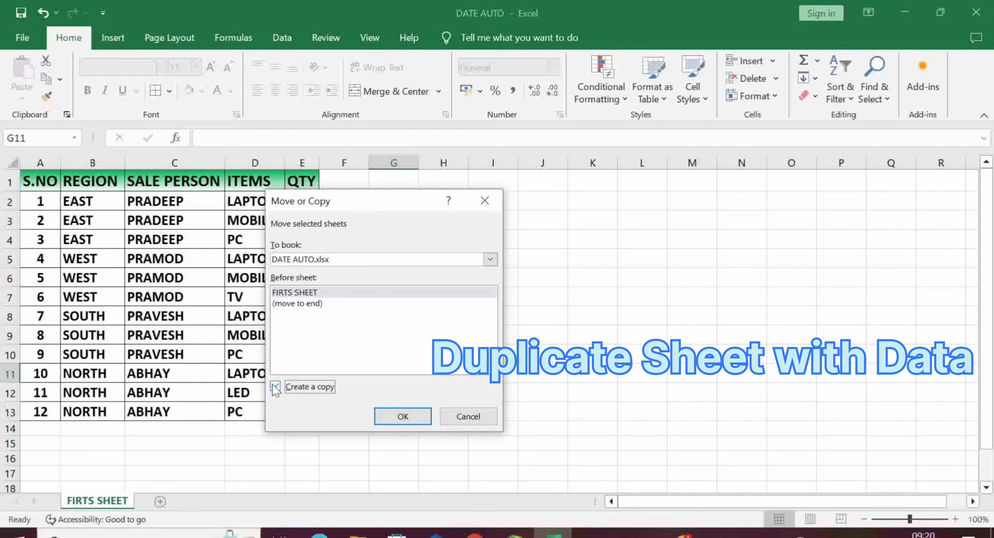
click(402, 416)
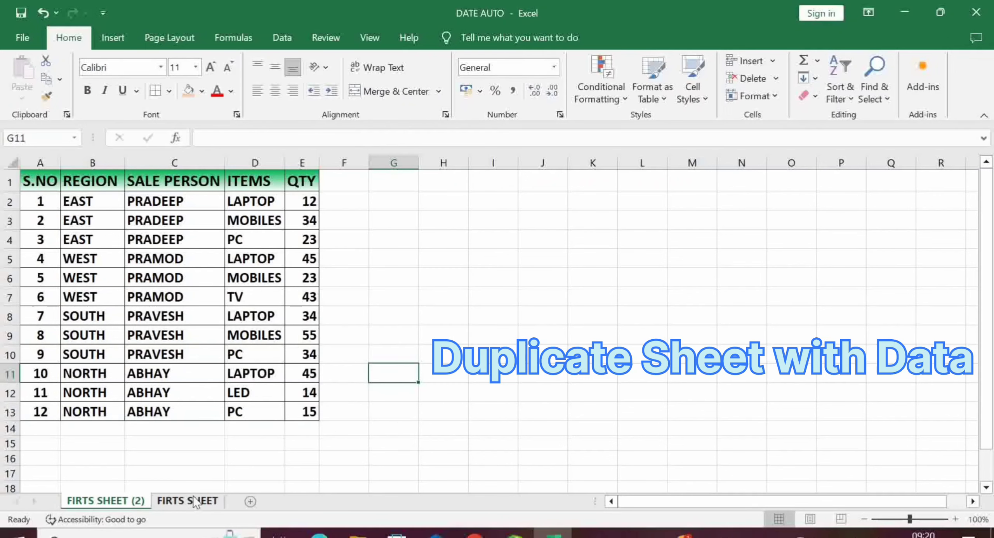
Step: Go to the original FIRTS SHEET and select its header row starting at S.NO
click(204, 301)
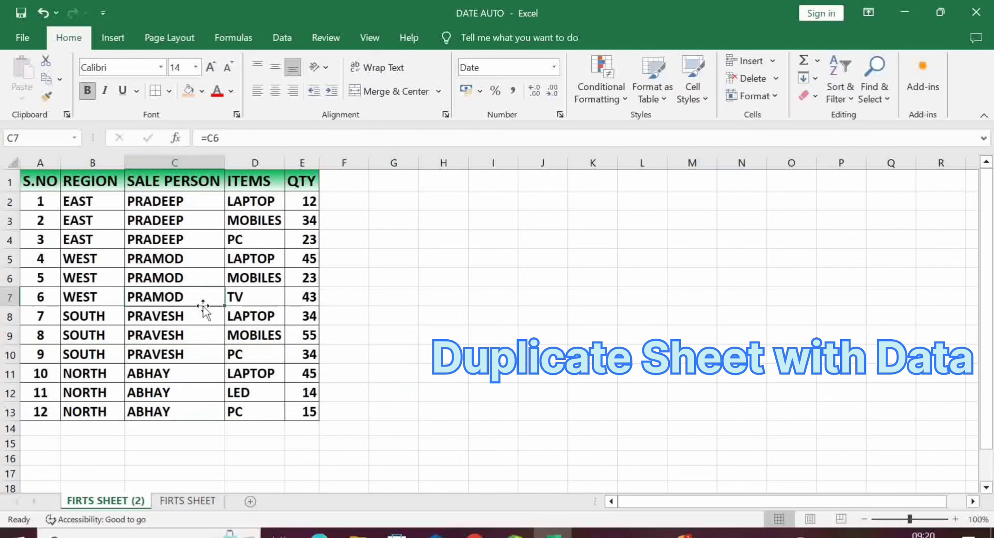
click(186, 503)
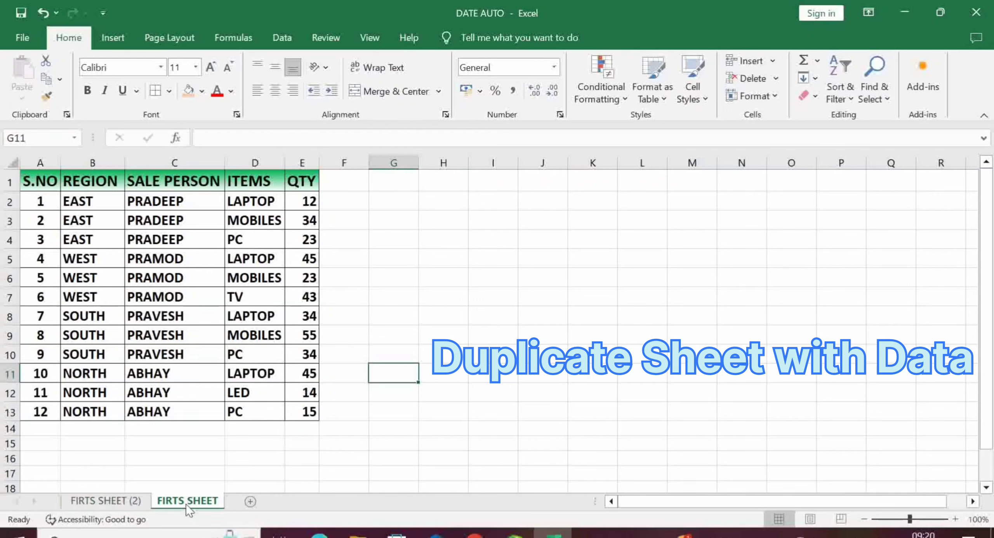
click(112, 501)
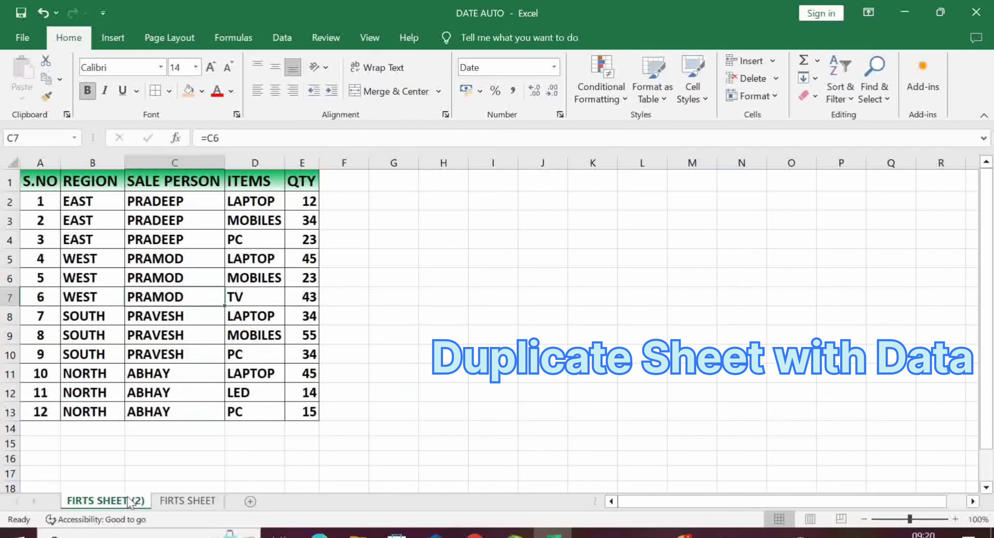
click(172, 503)
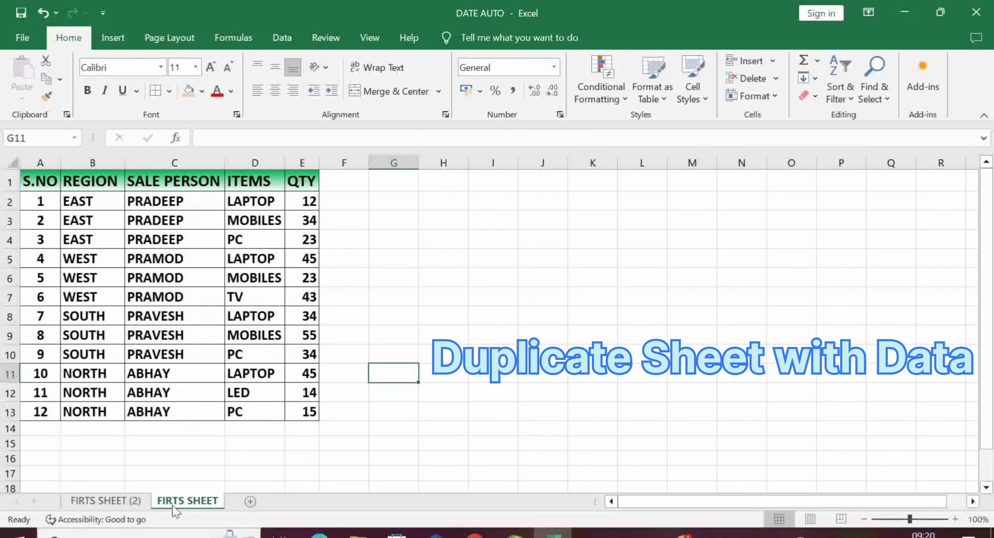
click(47, 177)
key(shift+Right)
key(shift+Right)
key(shift+Right)
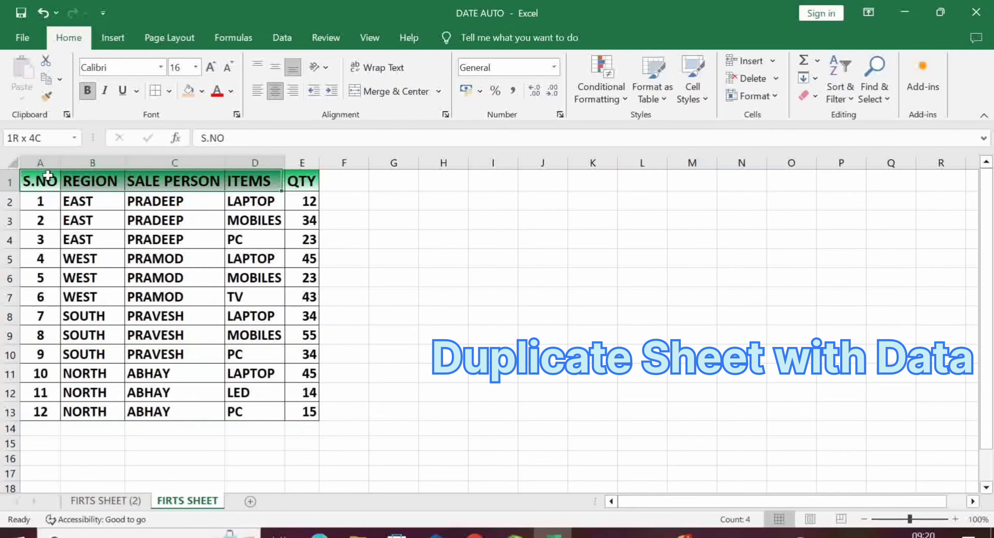
key(shift+Right)
Step: Give the selected headers a gradient fill with yellow as Color 1 via Format Cells > Fill Effects
key(ctrl+1)
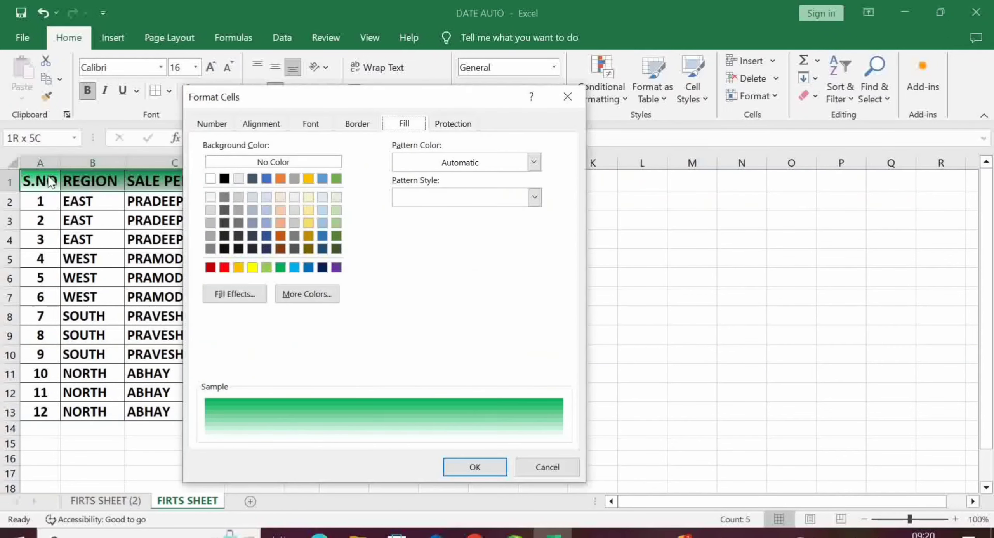
click(235, 295)
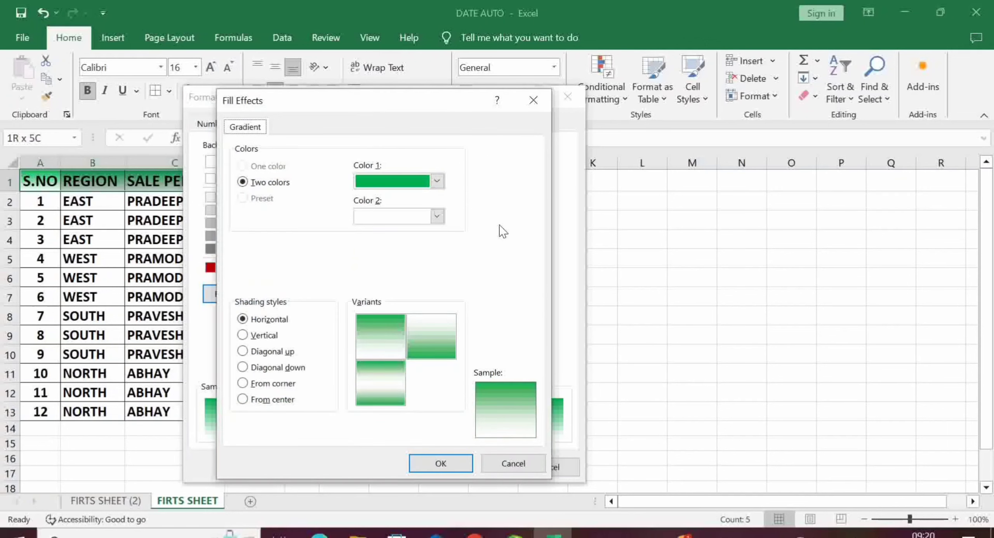
click(438, 182)
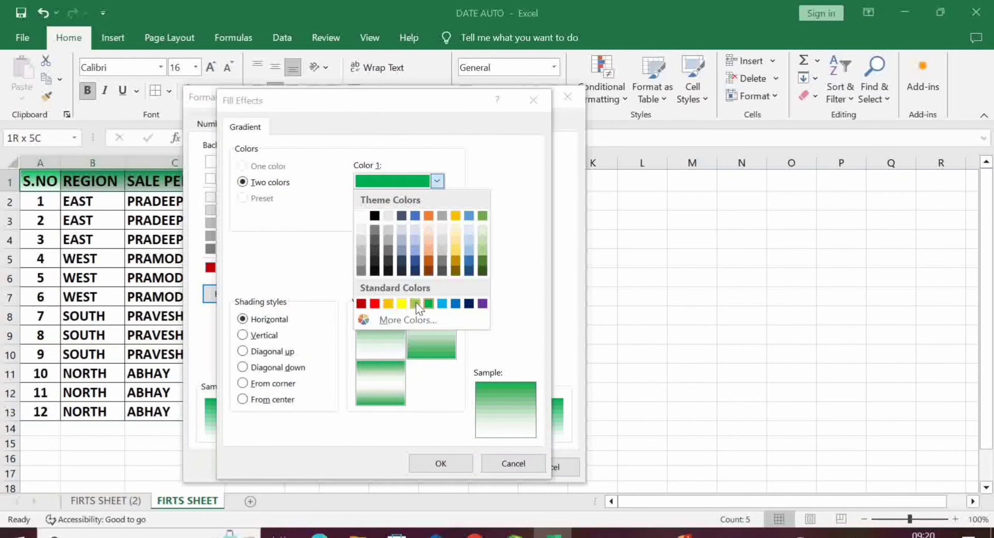
click(402, 305)
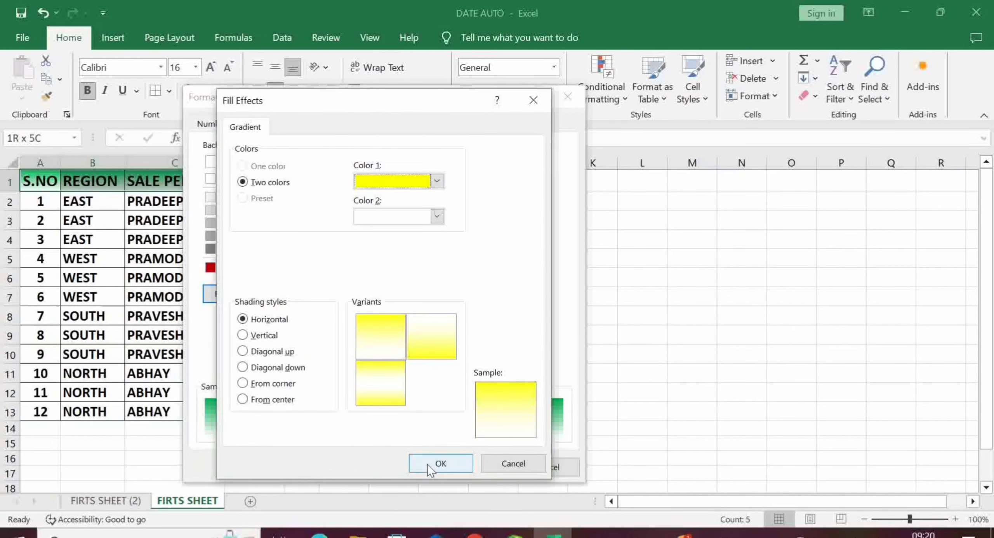
click(436, 463)
click(464, 468)
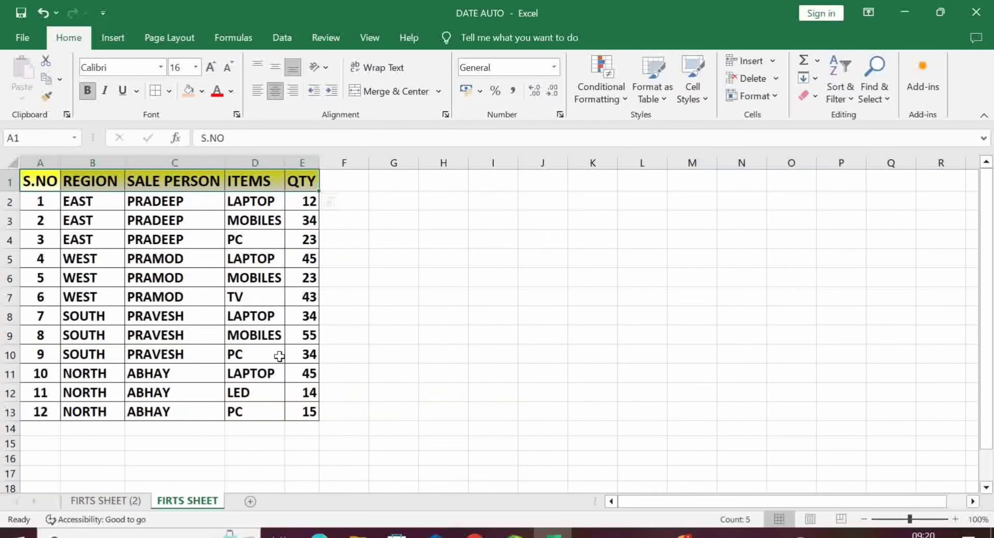
Step: Compare the yellow header on FIRTS SHEET with the green one on FIRTS SHEET (2)
click(194, 312)
click(101, 502)
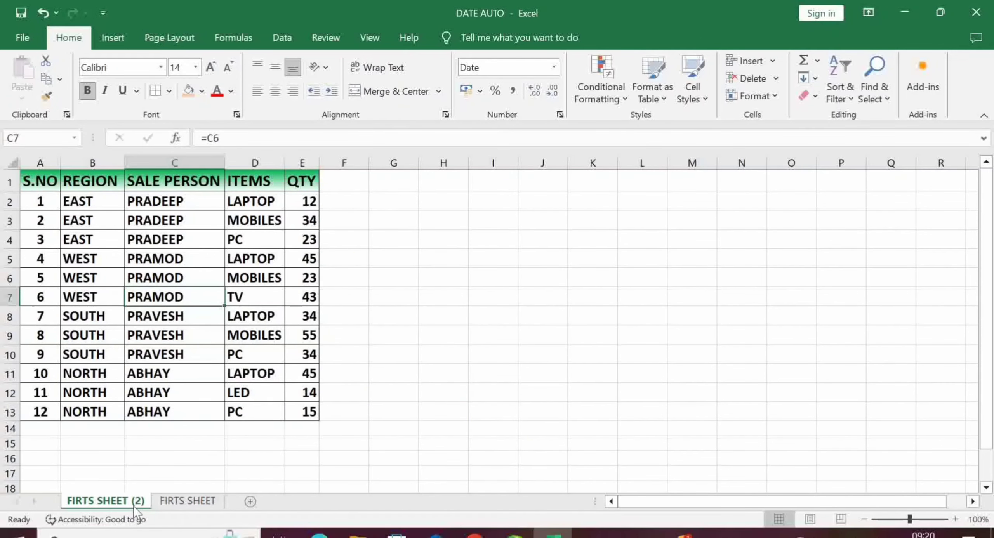
click(180, 502)
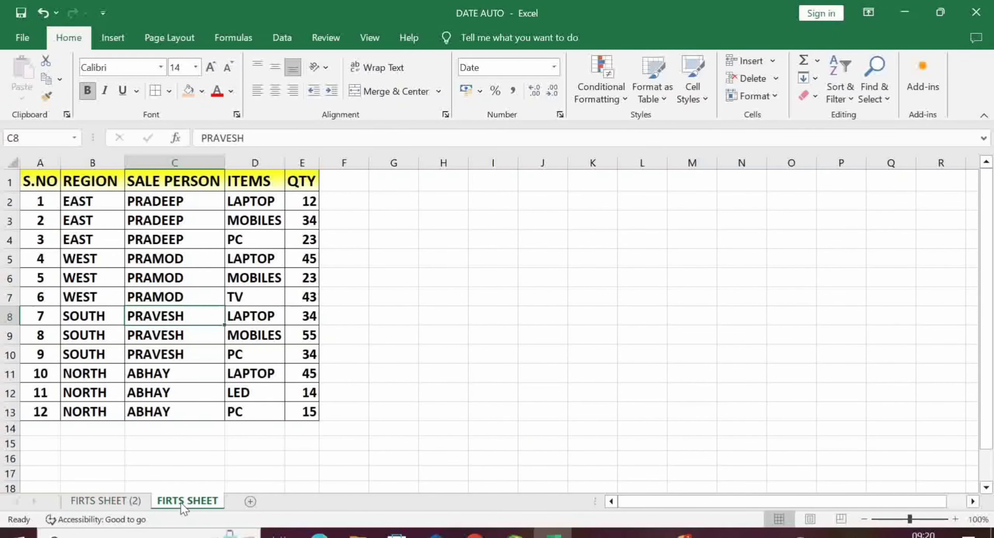
click(186, 411)
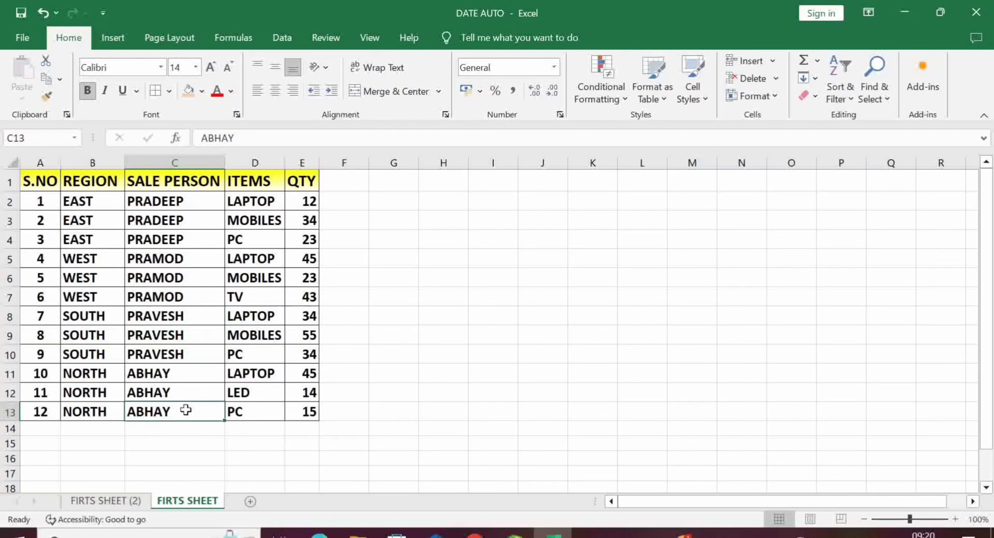
click(774, 96)
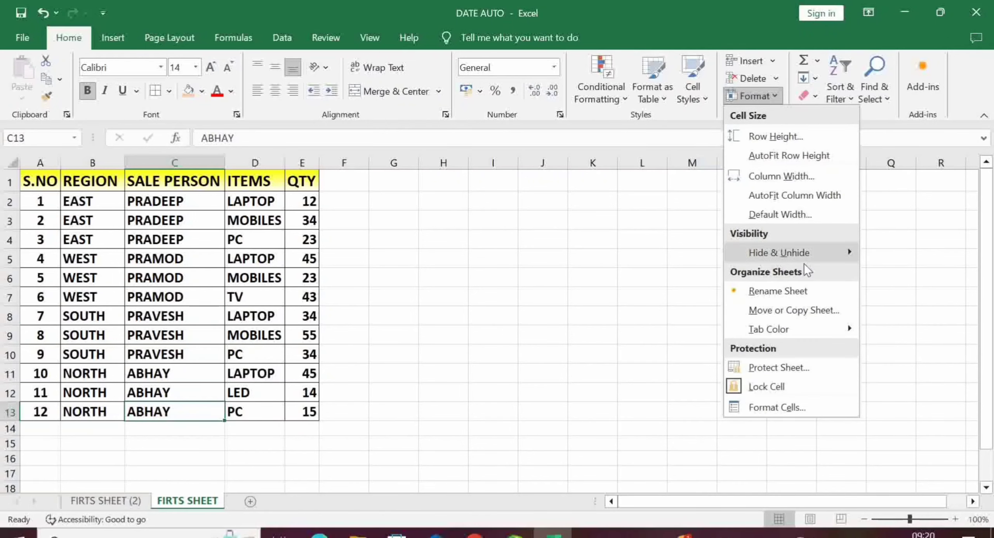
mouse_move(779, 253)
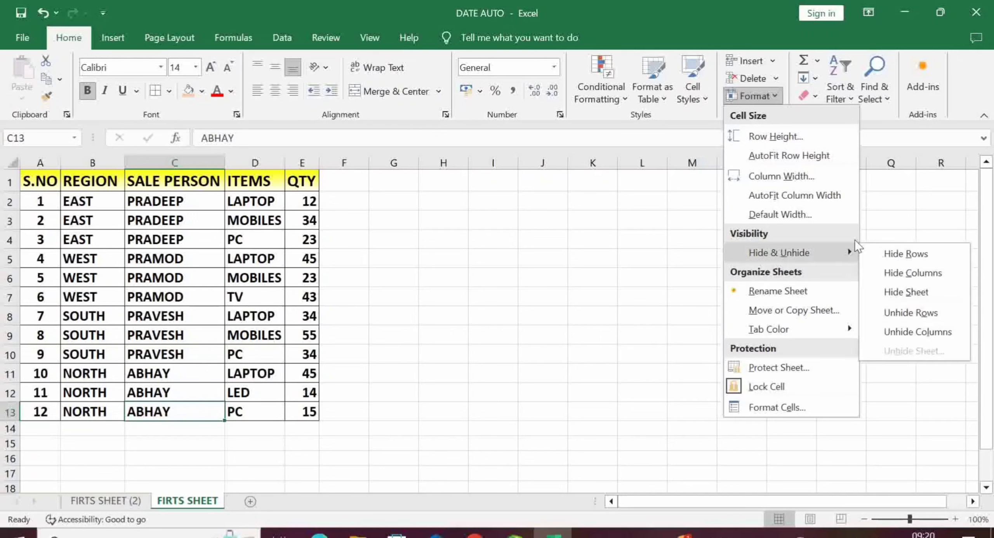
click(911, 293)
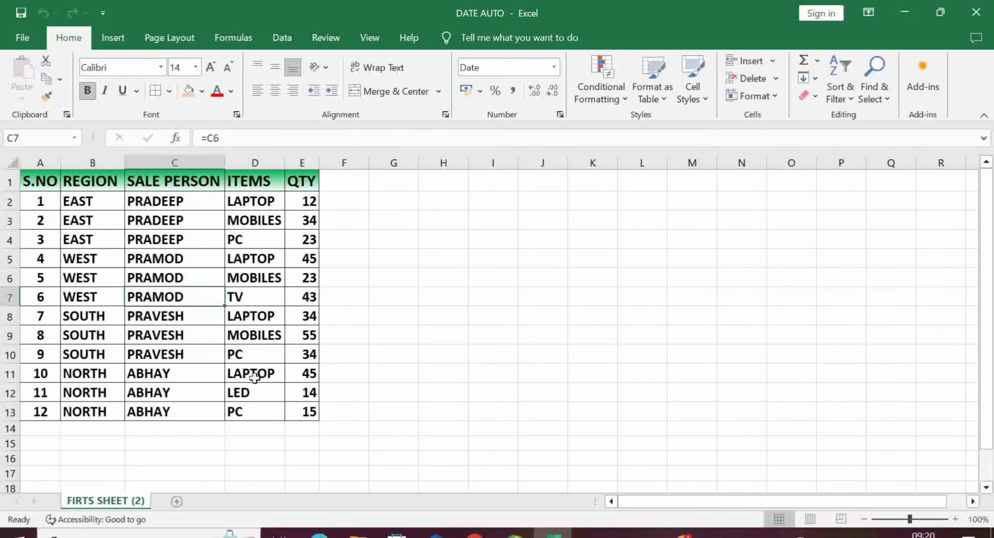
click(779, 96)
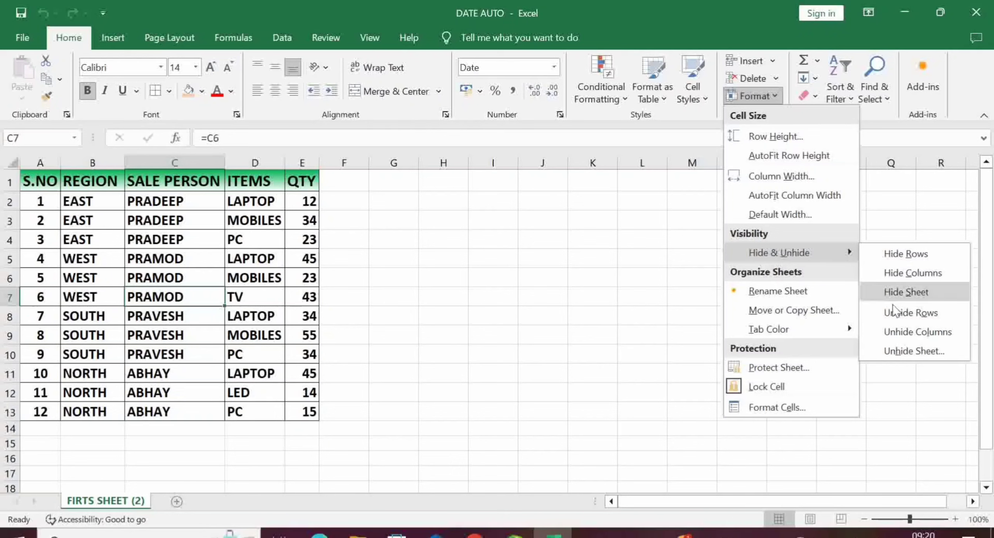
click(908, 350)
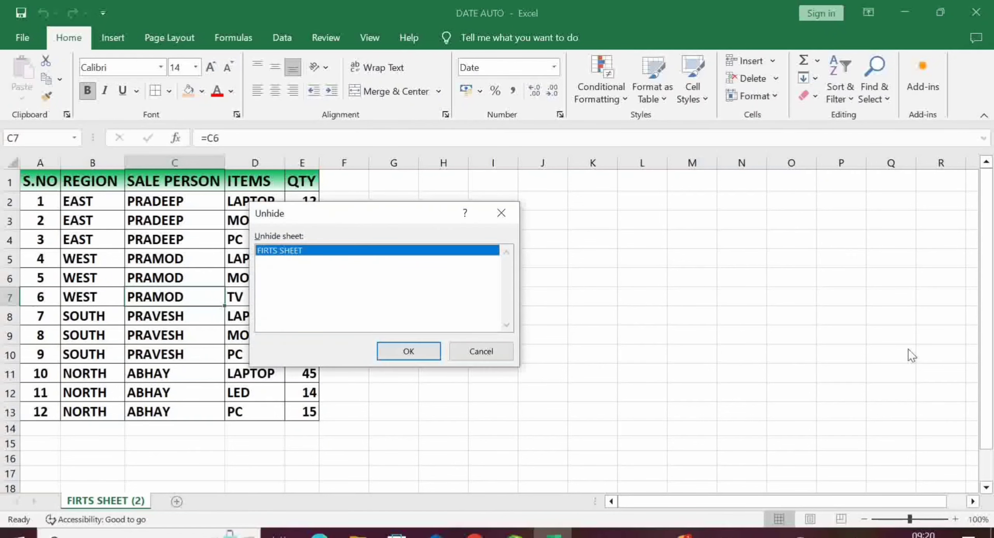
click(409, 352)
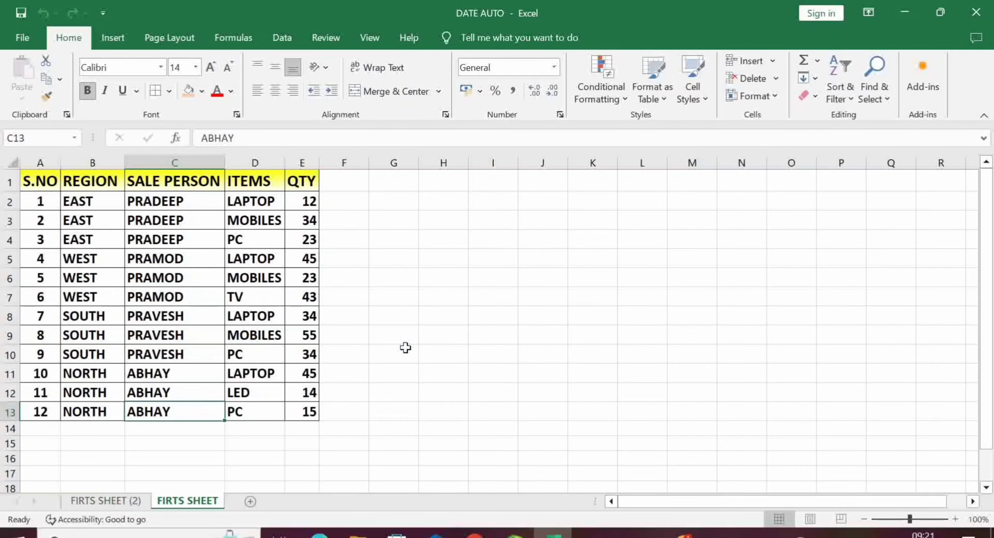
Step: Colour the FIRTS SHEET tab green and the FIRTS SHEET (2) tab red via Format > Tab Color
click(180, 367)
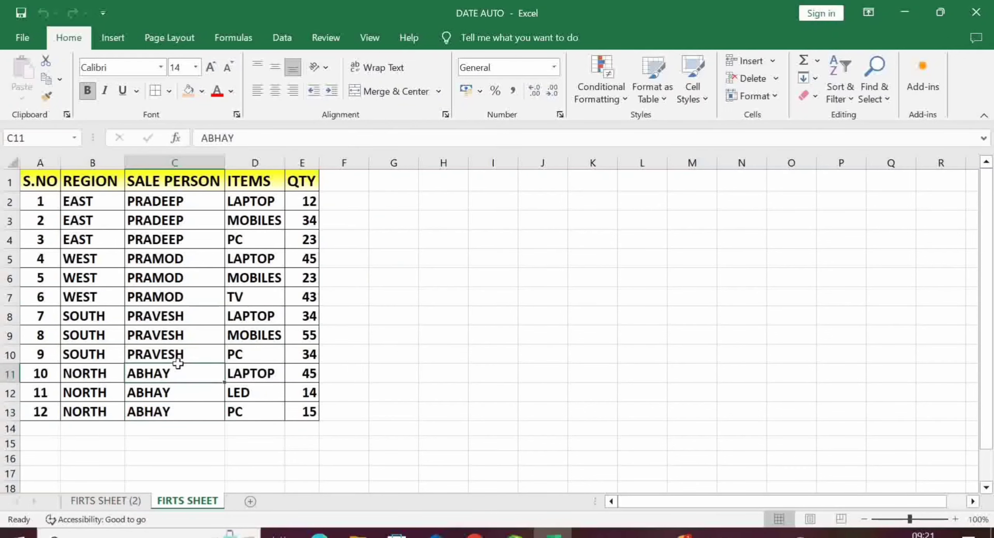
click(776, 99)
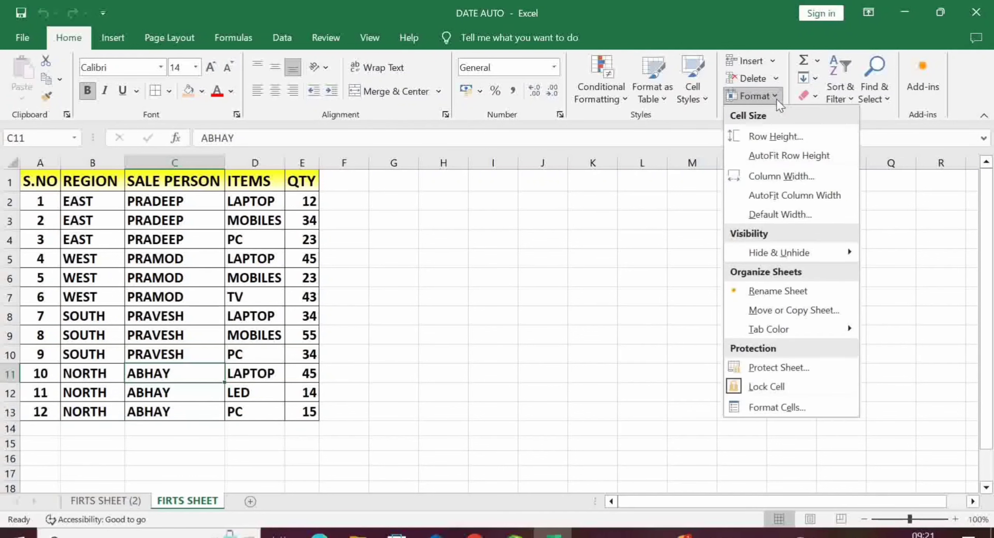
mouse_move(768, 330)
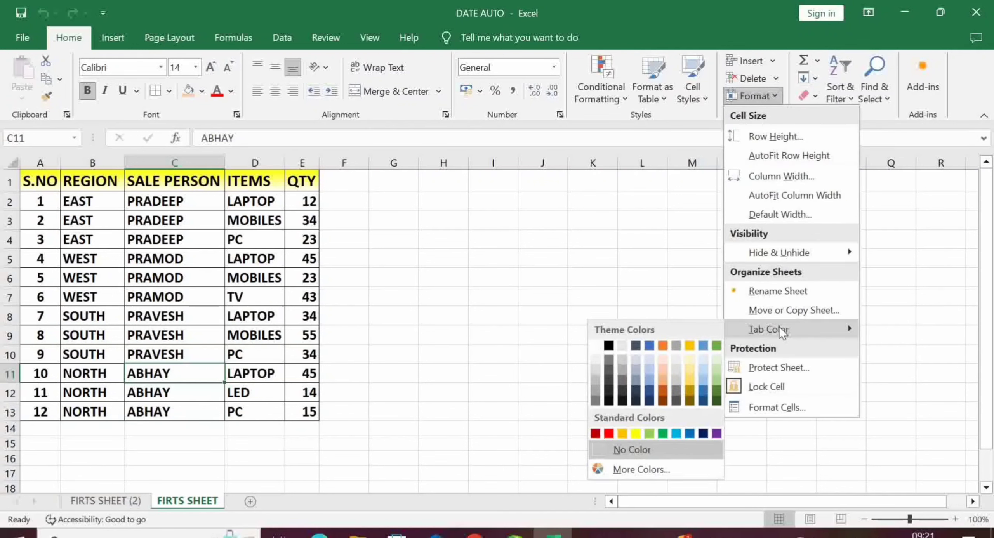
click(650, 433)
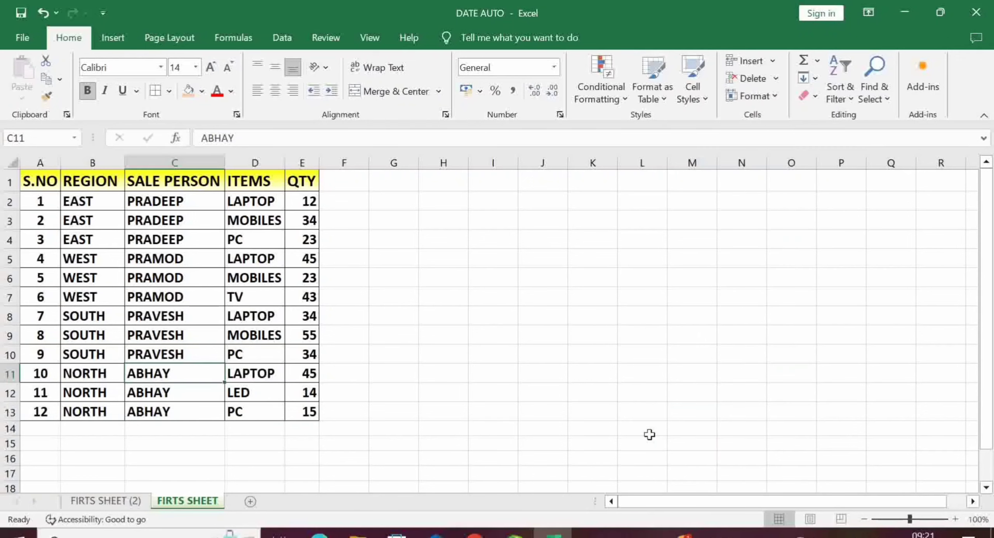
click(119, 501)
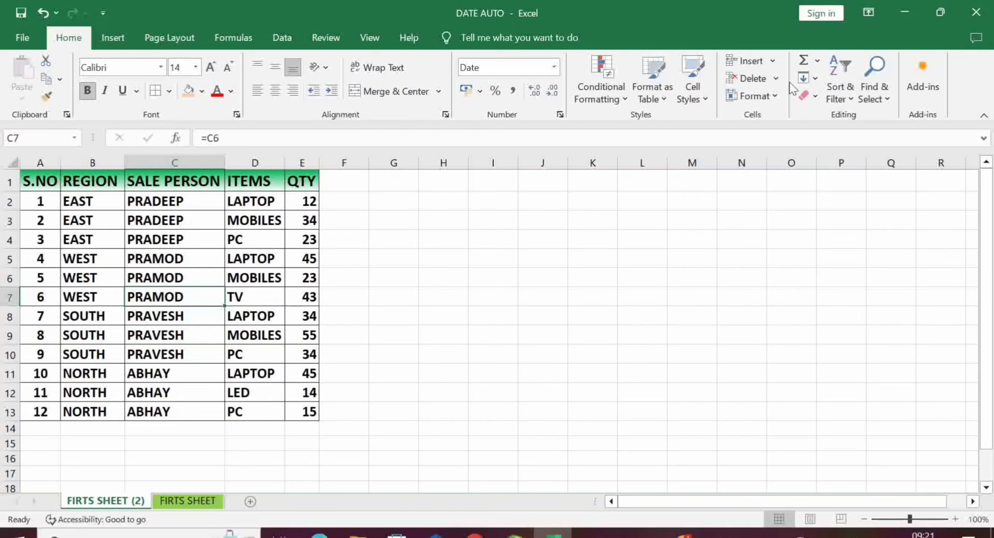
click(775, 95)
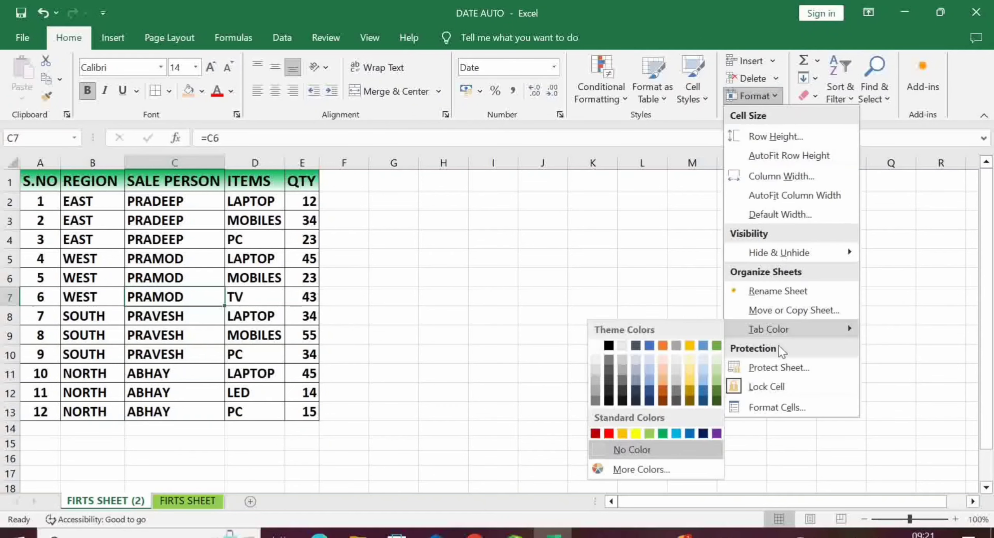
click(609, 434)
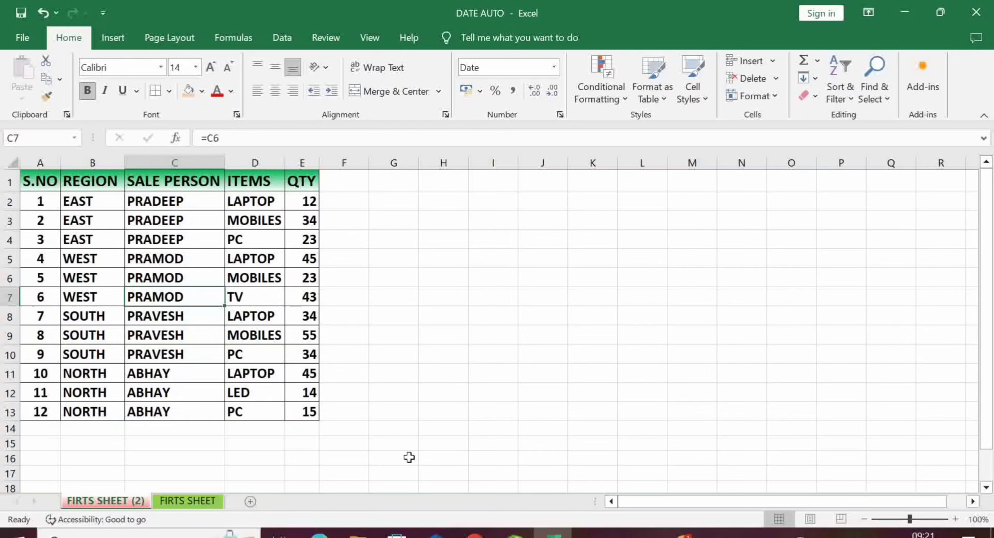
Step: Return to FIRTS SHEET and set its tab to green from the tab's right-click menu
double_click(191, 501)
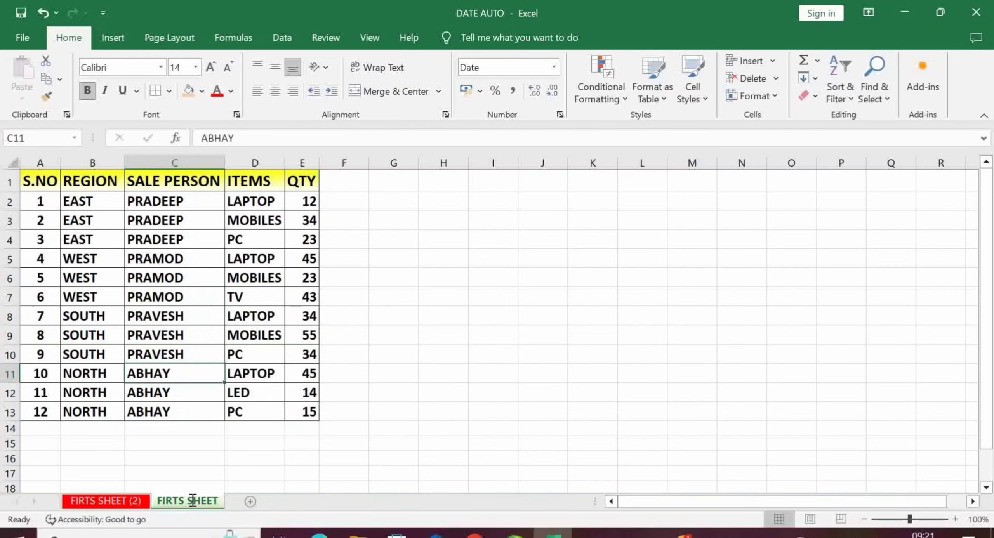
right_click(224, 500)
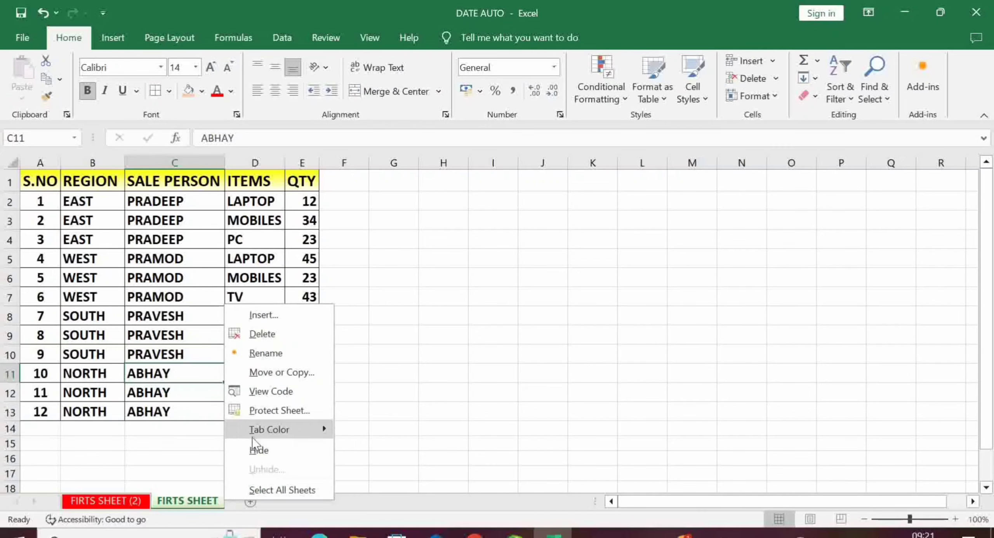
mouse_move(268, 429)
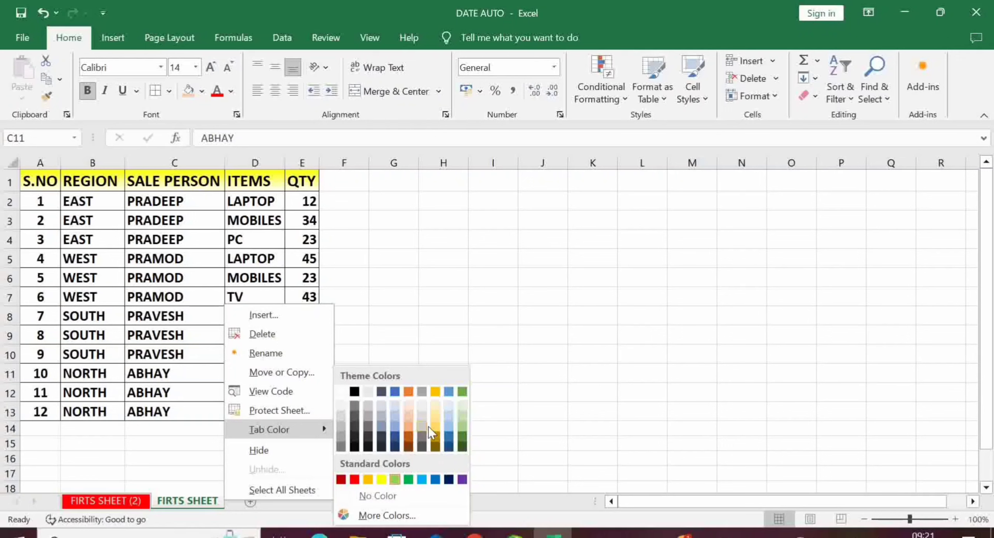
click(200, 451)
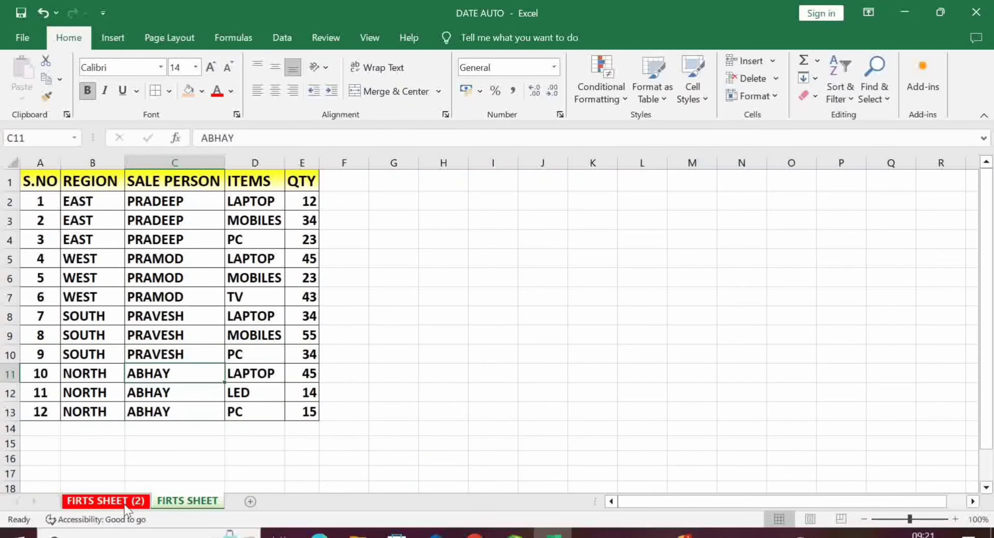
Step: Correct the green FIRTS SHEET tab's name to FIRST directly on the tab
double_click(188, 501)
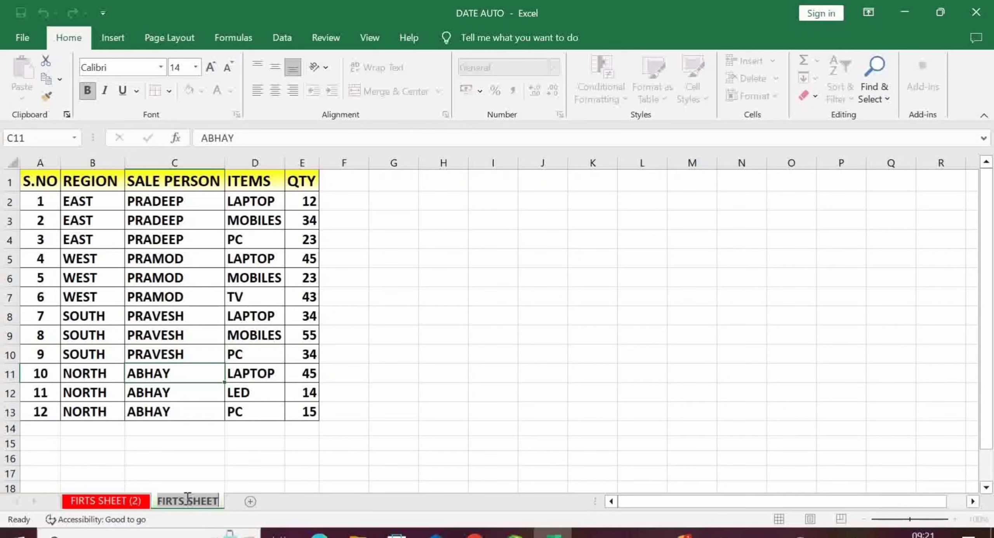
text(FIRTS)
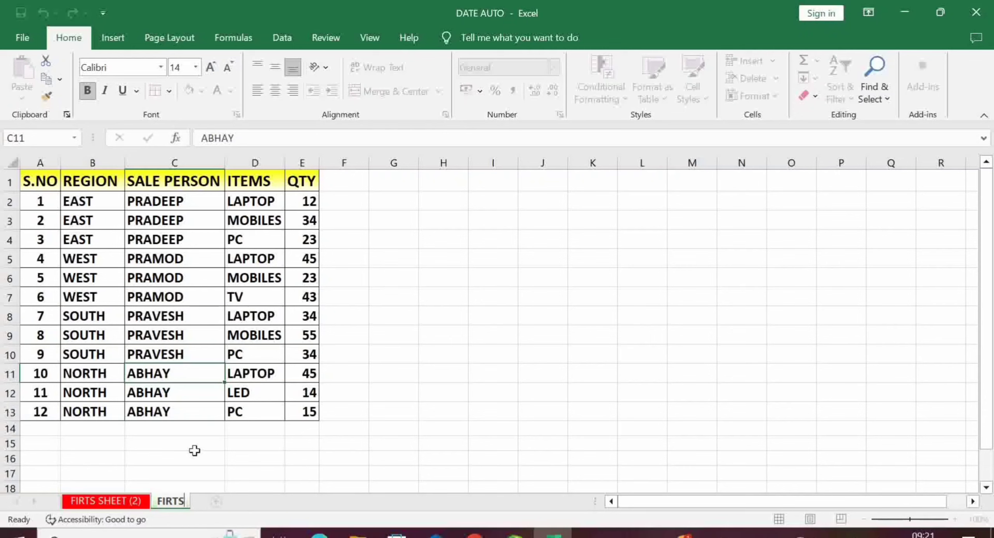
key(BackSpace)
key(BackSpace)
text(ST)
click(216, 417)
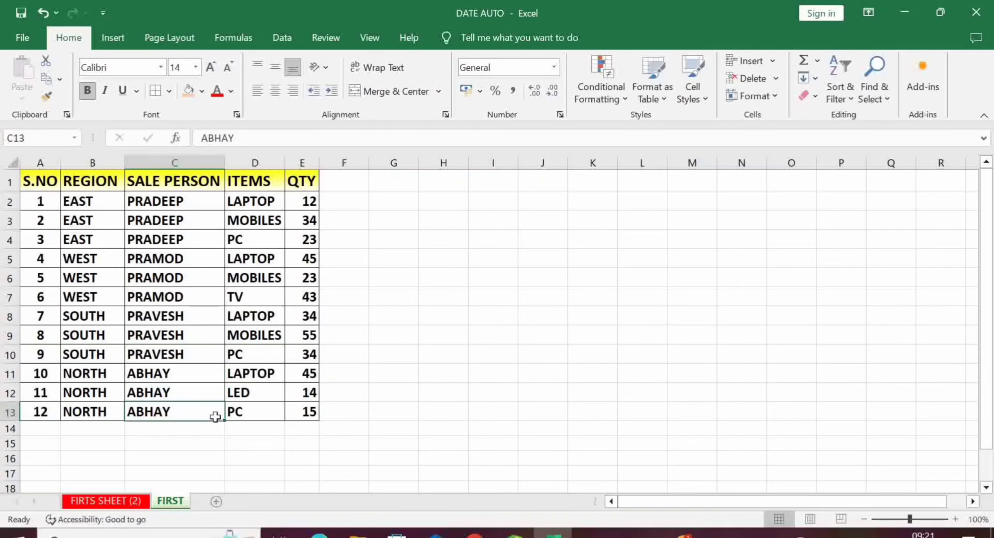
click(307, 330)
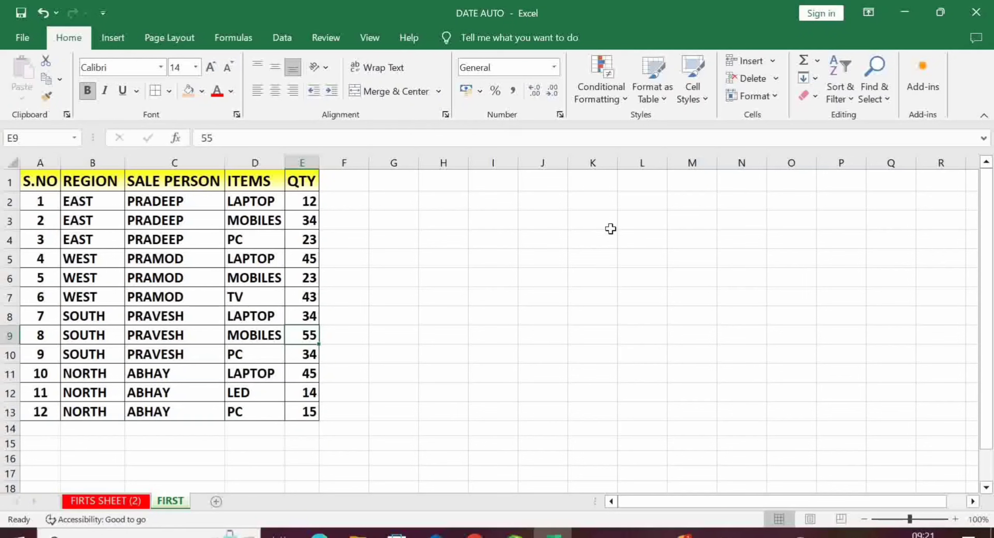
Step: Select the whole data table, starting from cell C6, with Ctrl+A
click(774, 99)
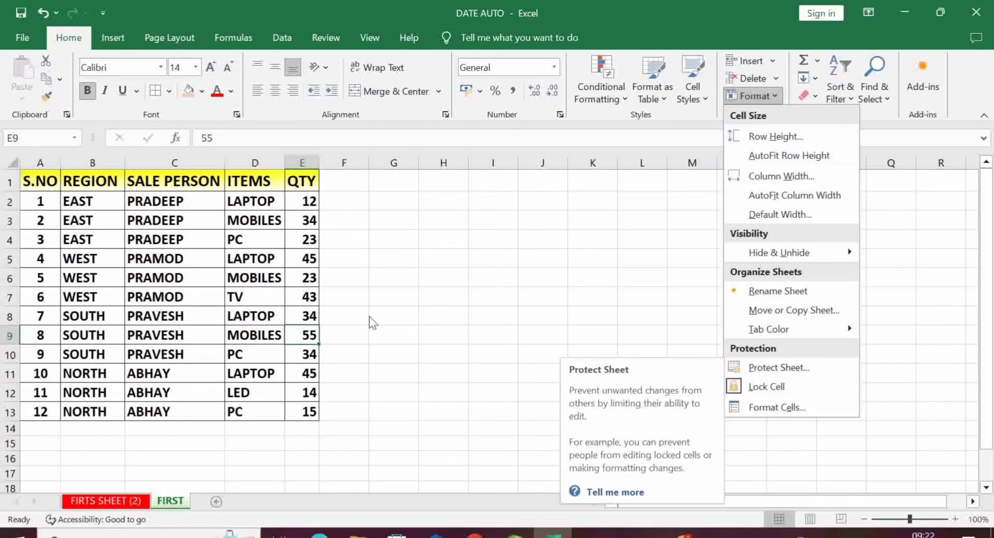
click(338, 303)
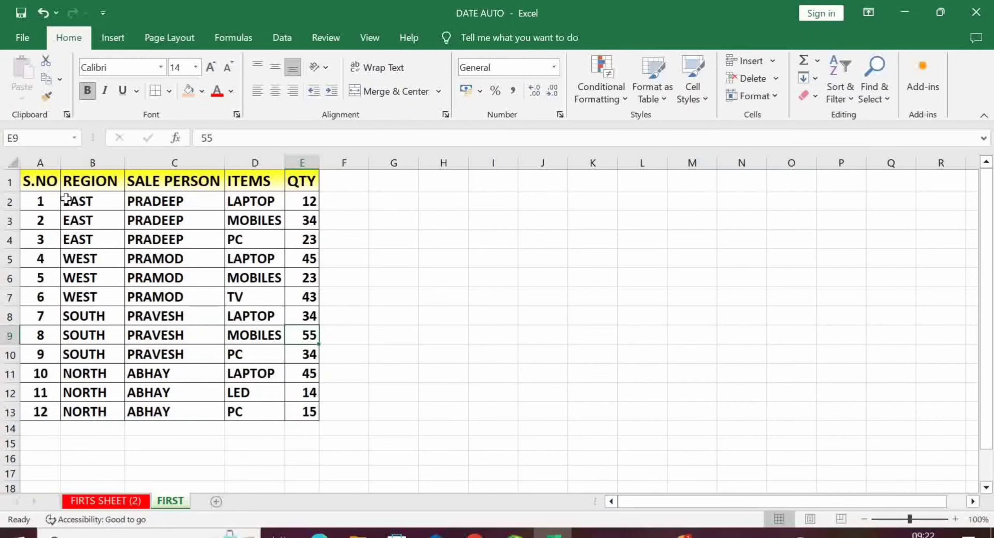
click(178, 283)
key(ctrl+a)
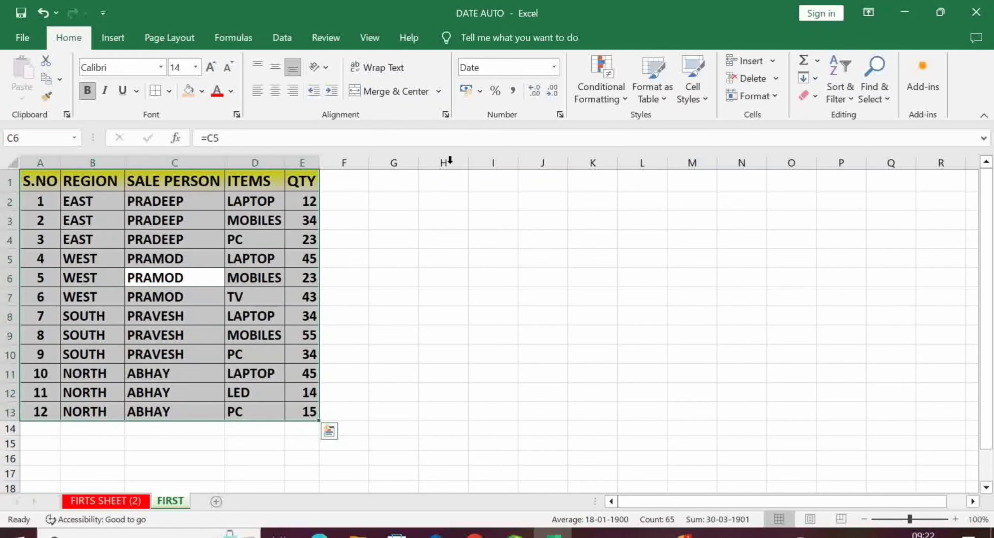
Step: Protect the FIRST sheet with a password, entering it and confirming it again
click(773, 98)
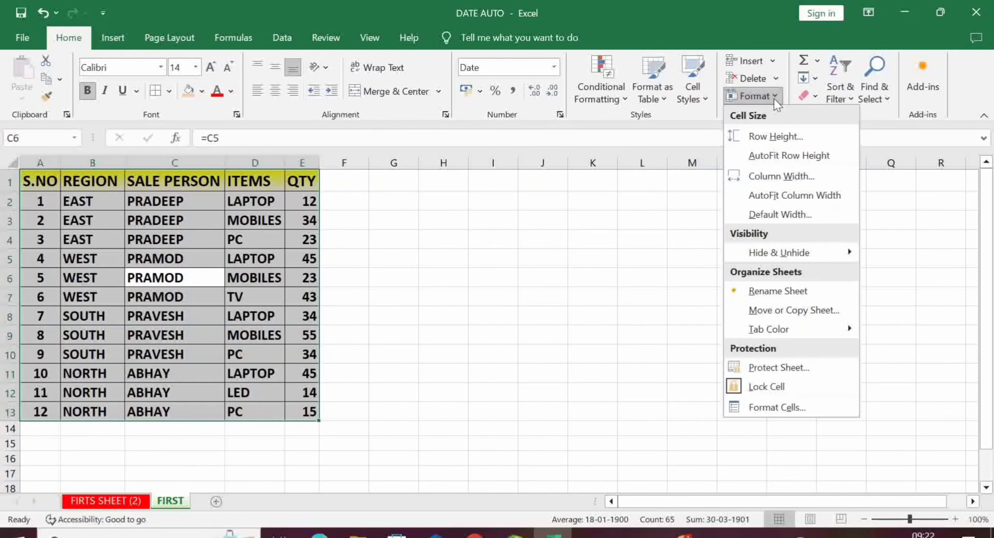
click(782, 367)
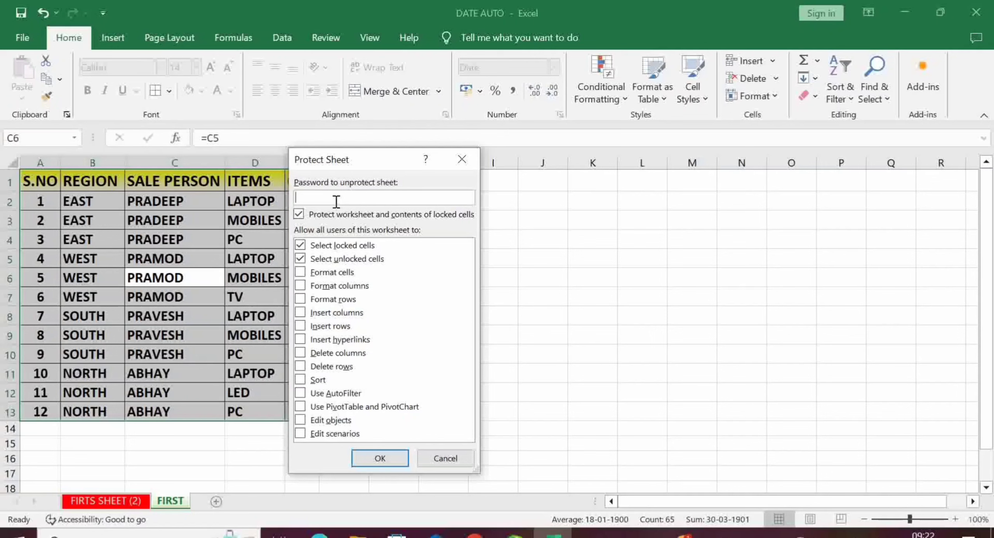
click(388, 460)
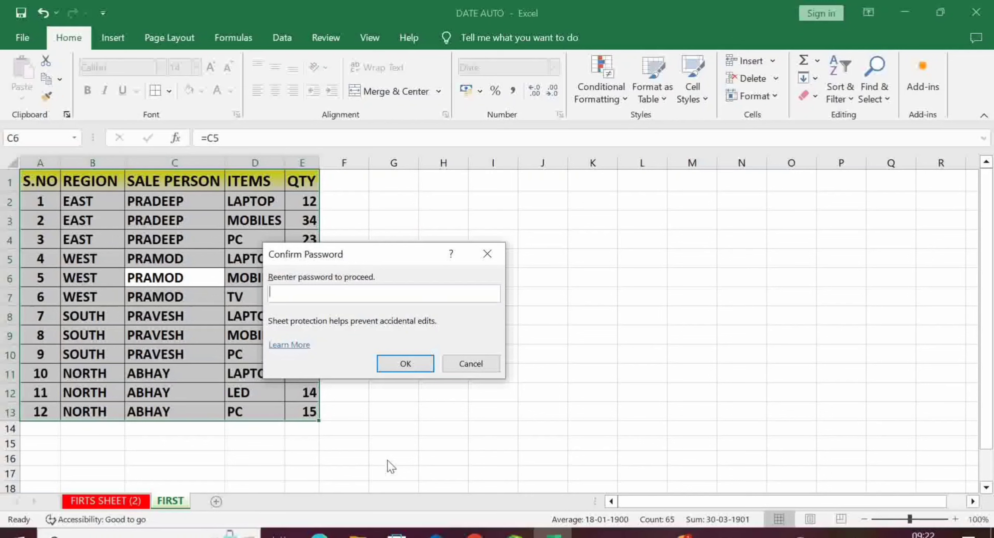
click(412, 365)
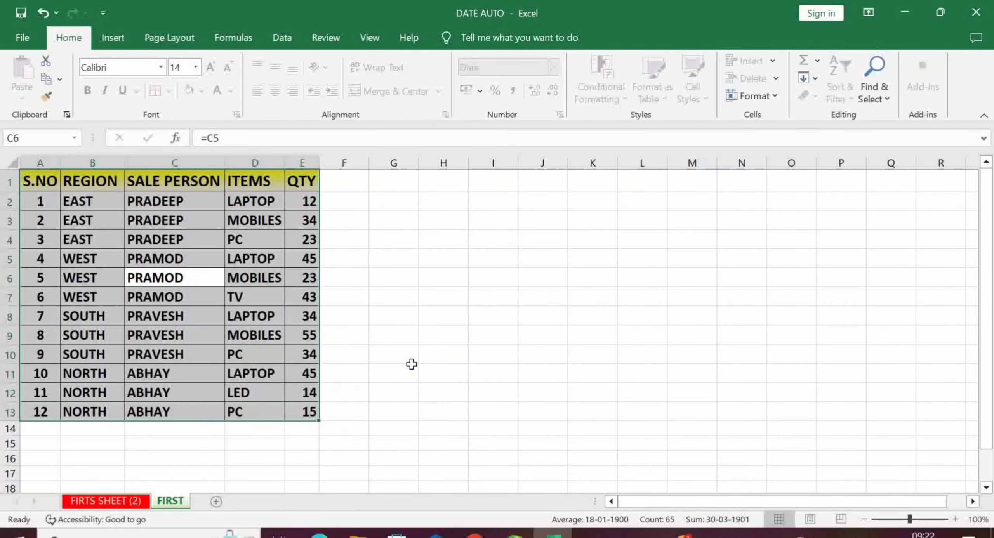
Step: Try editing cells G8, I4 and header E1, dismissing each protected-sheet warning
double_click(408, 309)
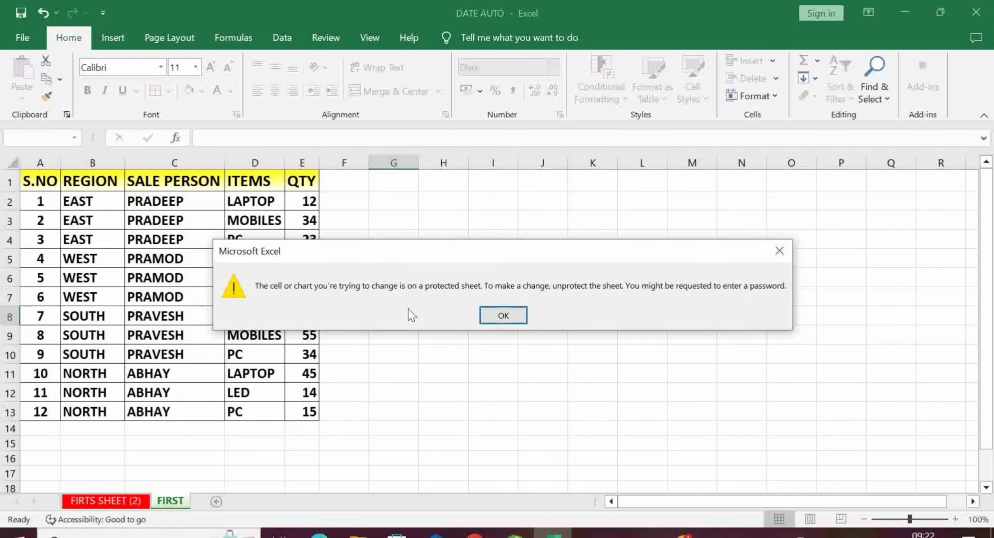
key(Return)
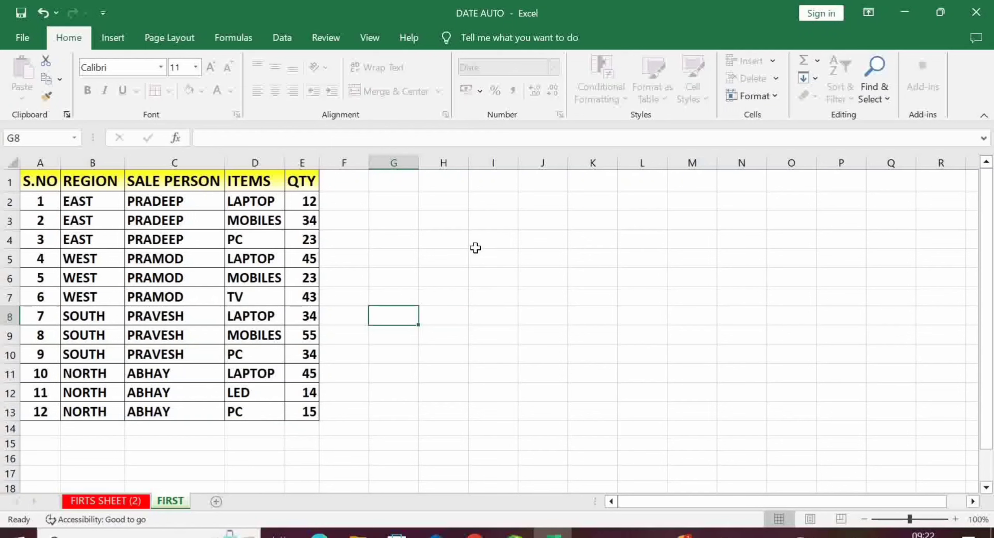
double_click(477, 250)
key(Return)
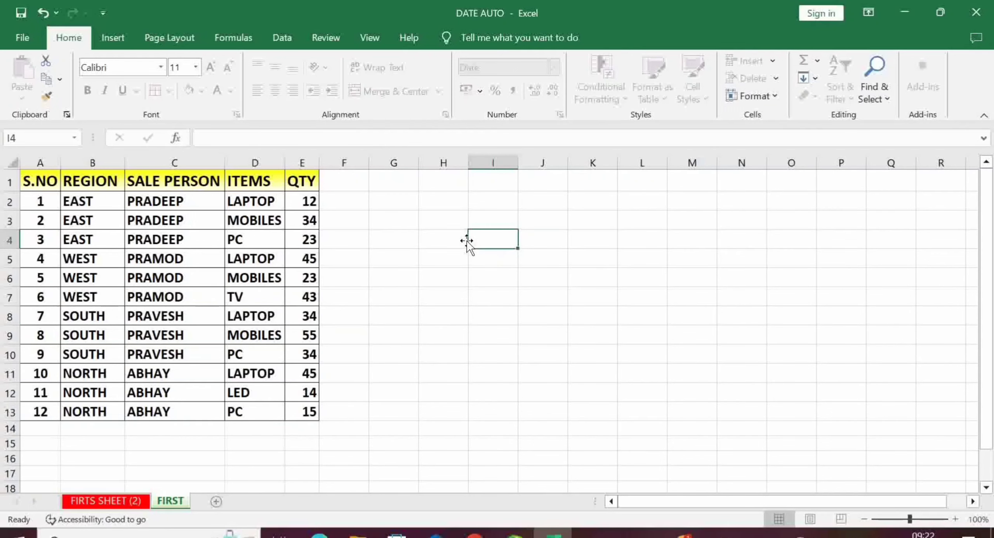
double_click(294, 183)
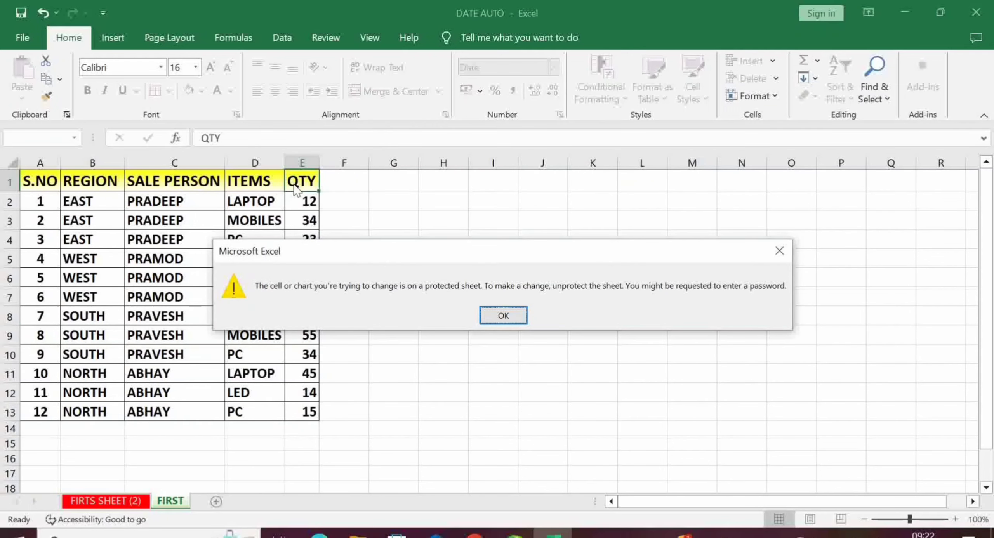
click(507, 322)
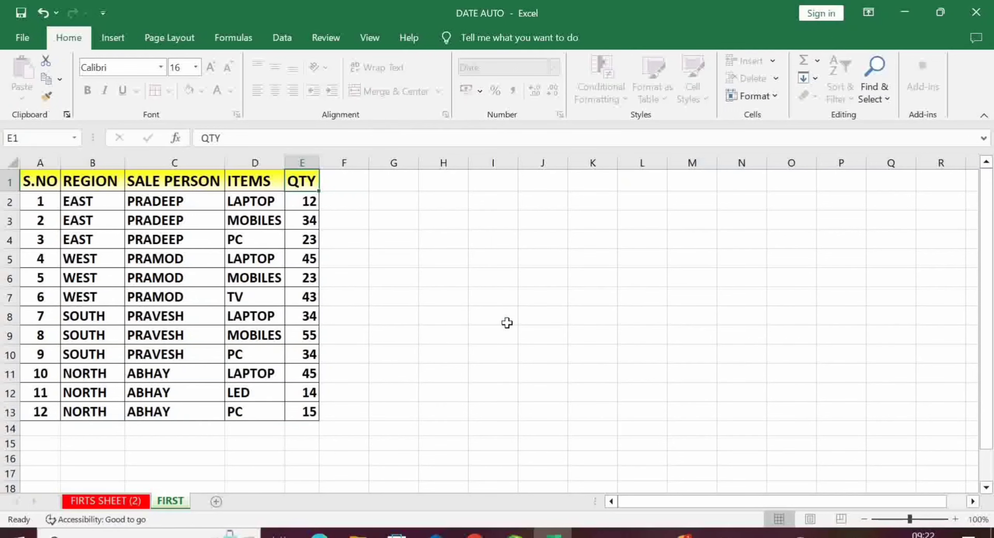
Step: Unprotect the FIRST sheet with its password, then select cell G8 to check it
click(773, 100)
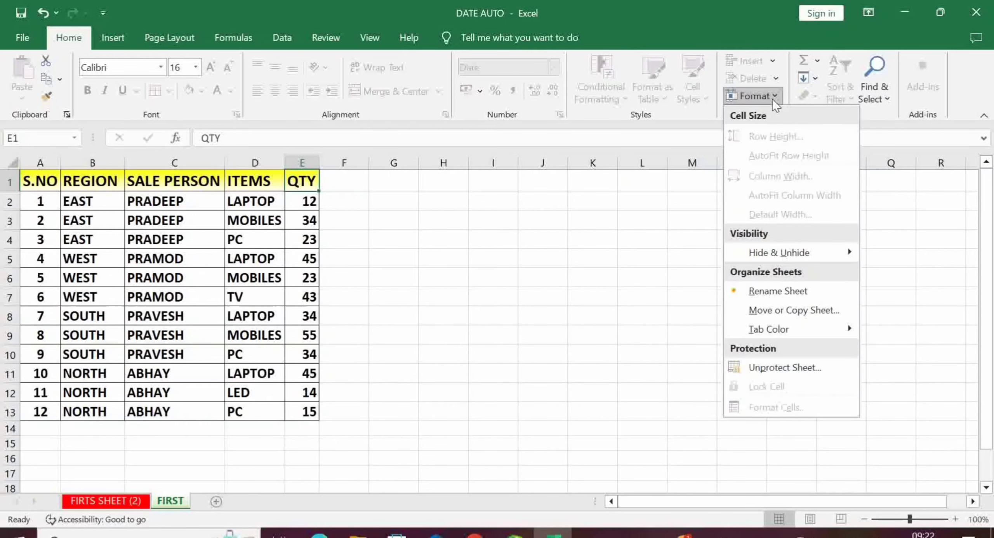
click(774, 369)
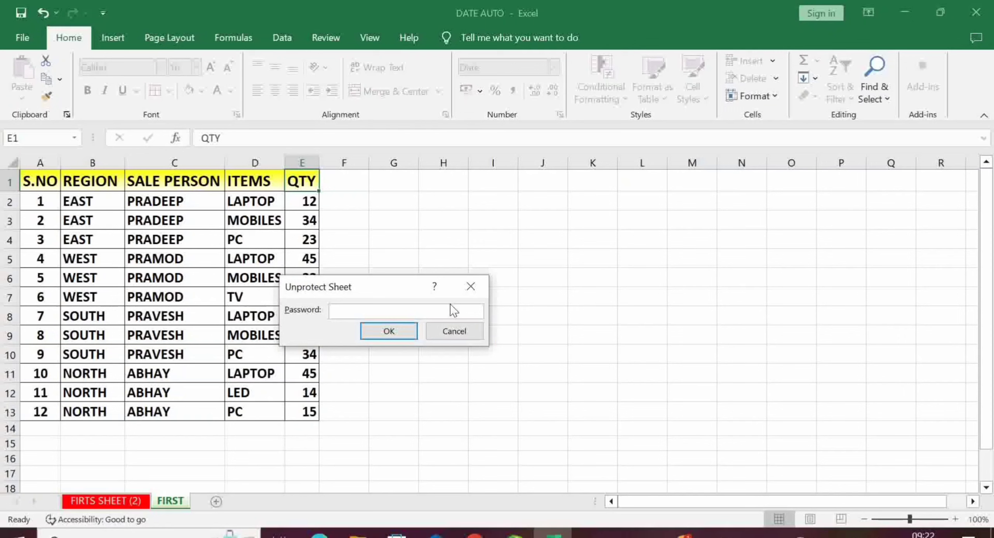
click(389, 333)
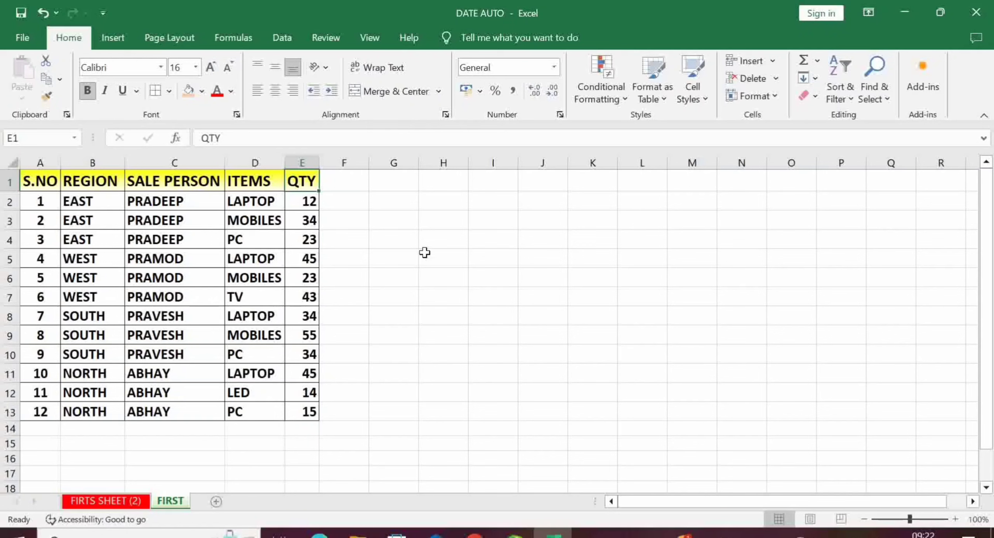
click(382, 310)
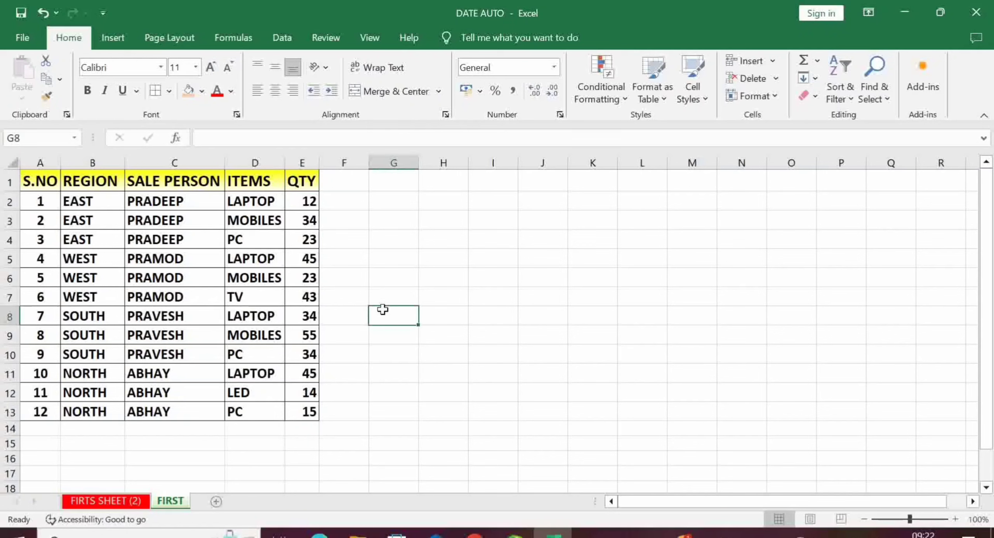